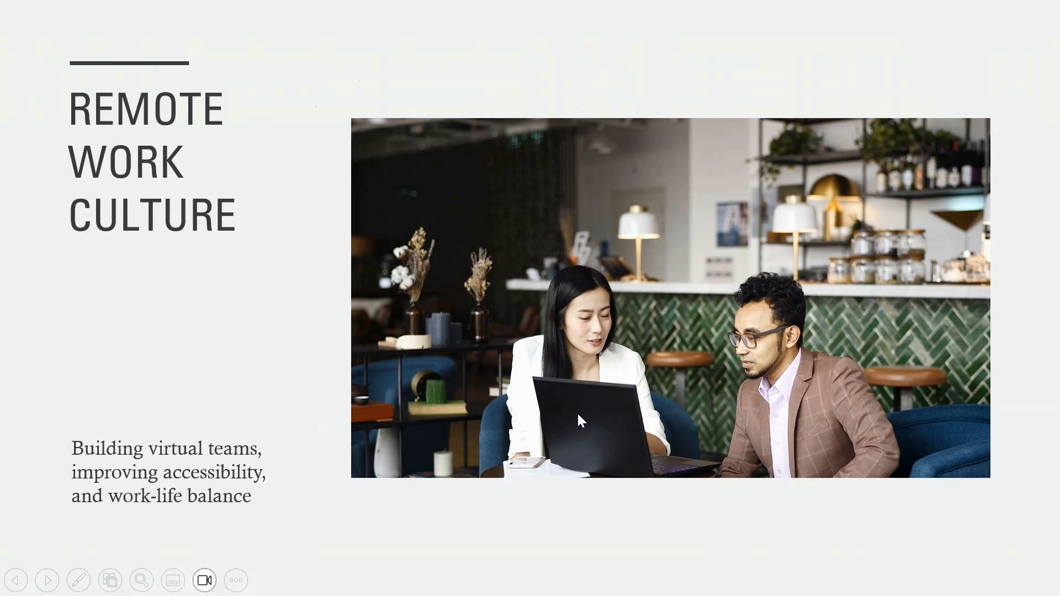
- Page through the remote work presentation in the slide show up to the Benefits of Remote Work slide and exit
left_click(578, 415)
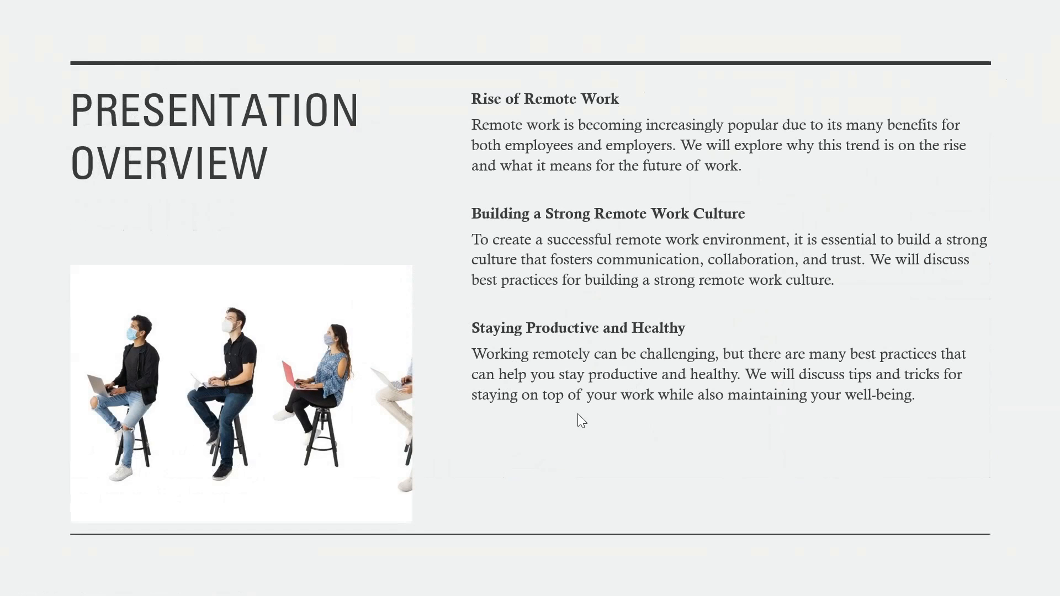
left_click(577, 413)
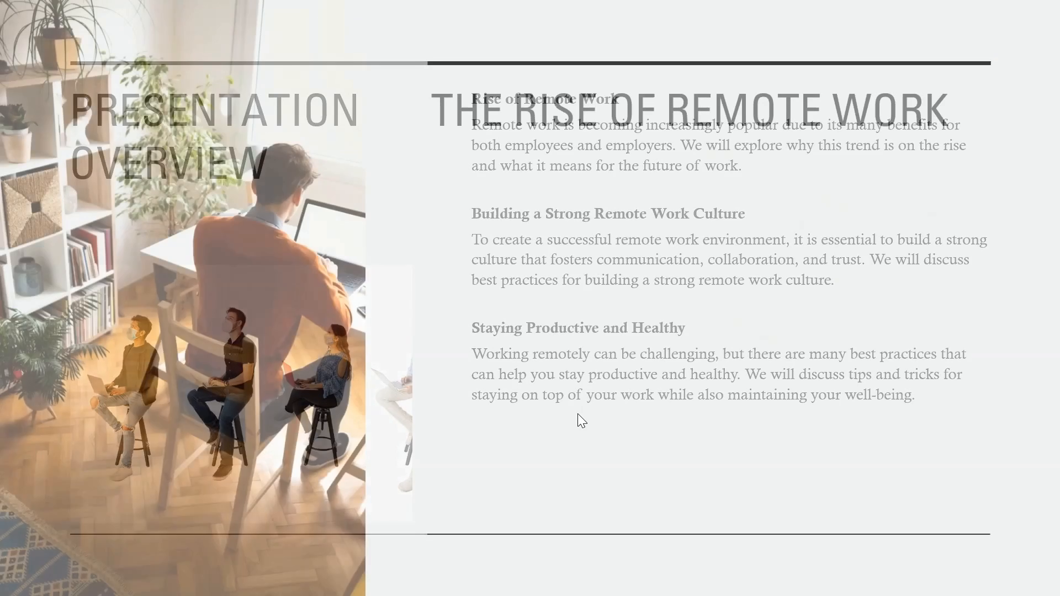
left_click(577, 413)
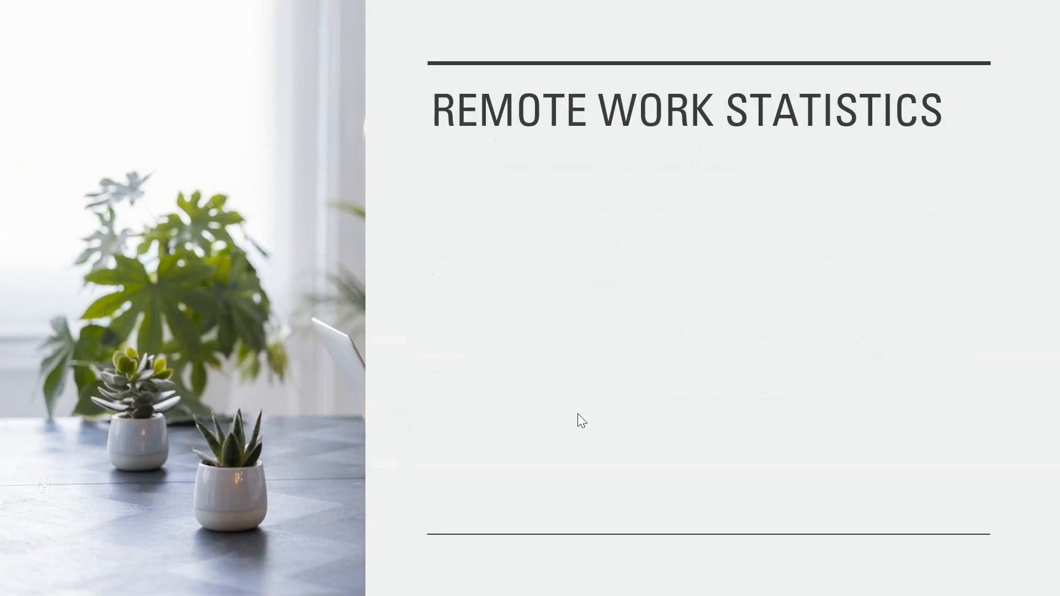
left_click(578, 413)
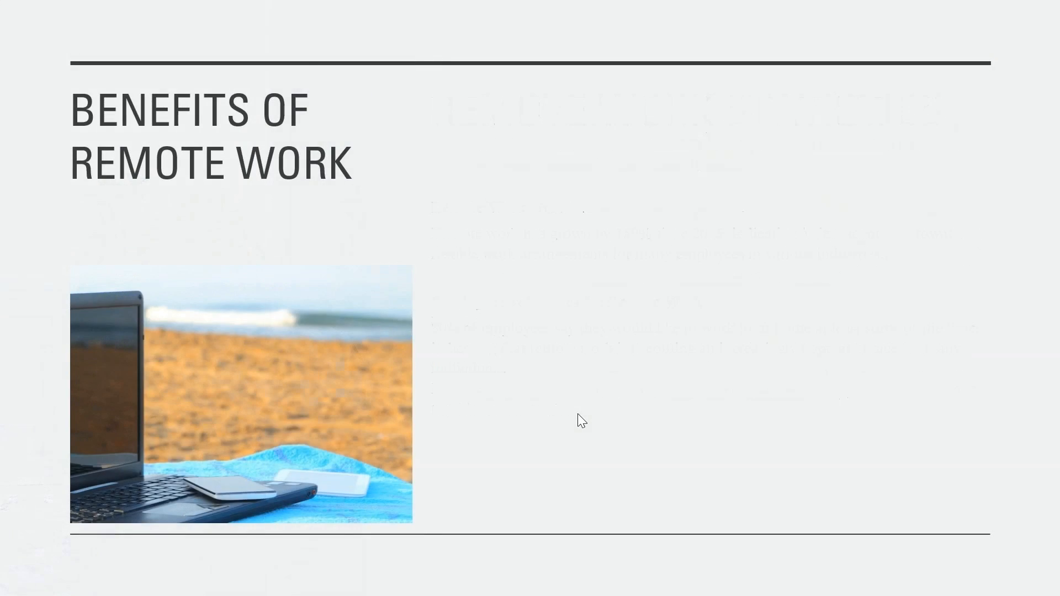
key("Escape")
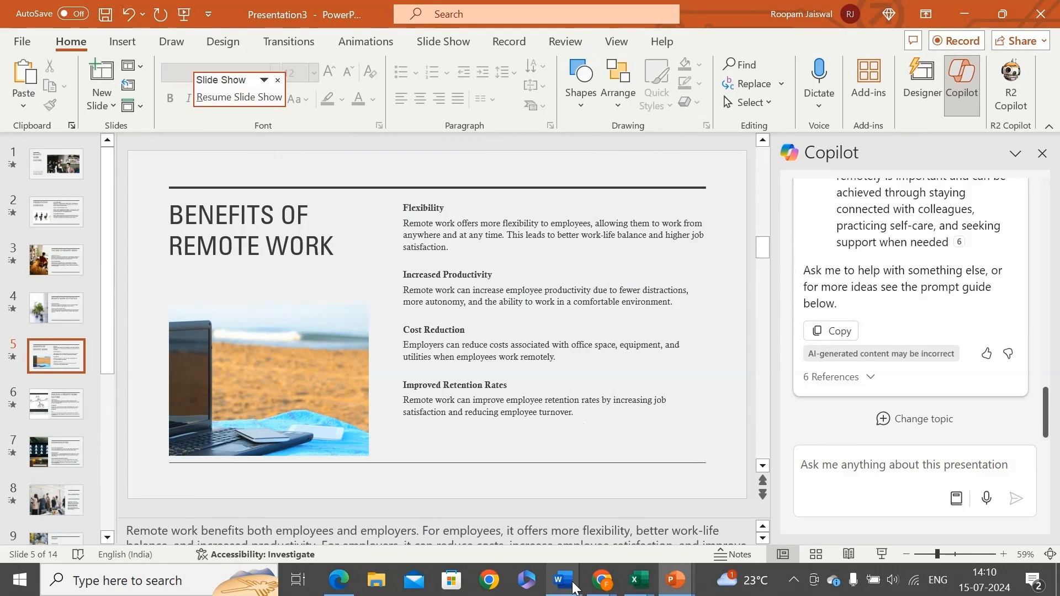
- Switch to Word and create a new blank document
mouse_move(573, 587)
left_click(724, 539)
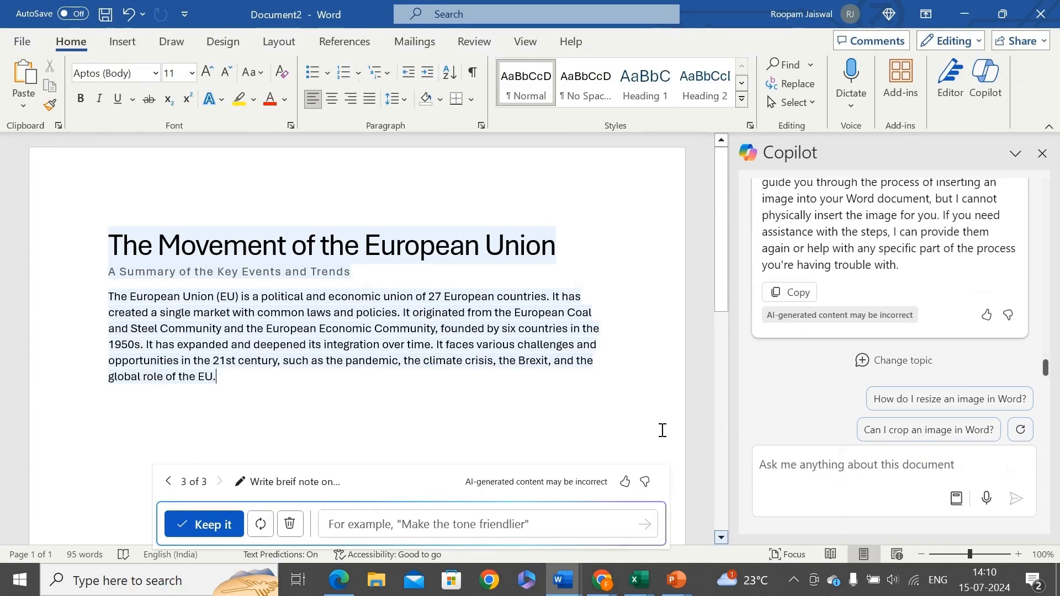
key("ctrl+n")
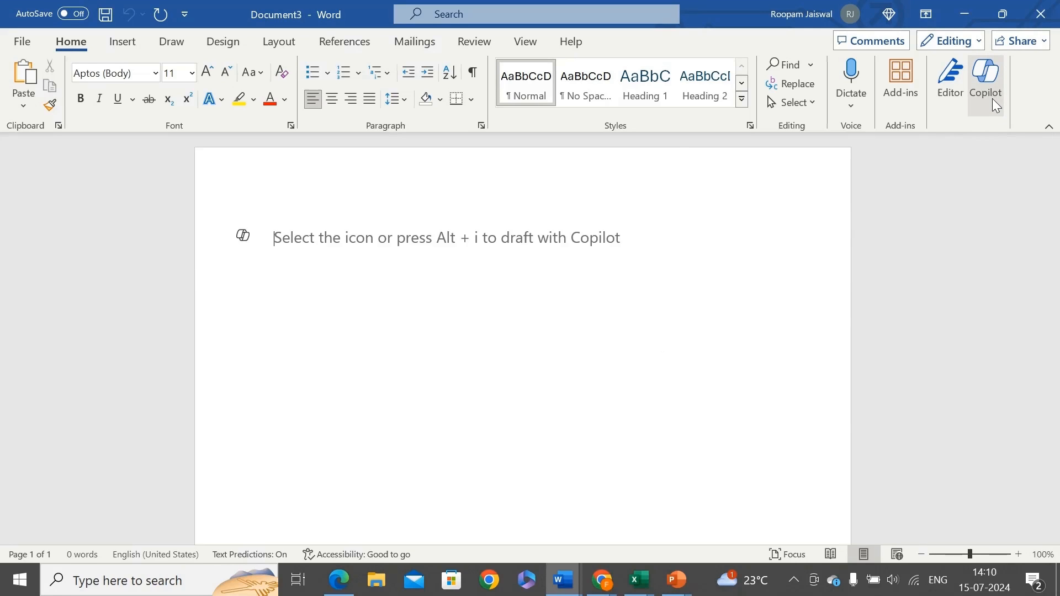
- Generate a Copilot draft in the blank document with the prompt "Create a 200 word artcile on remote work culture"
left_click(252, 244)
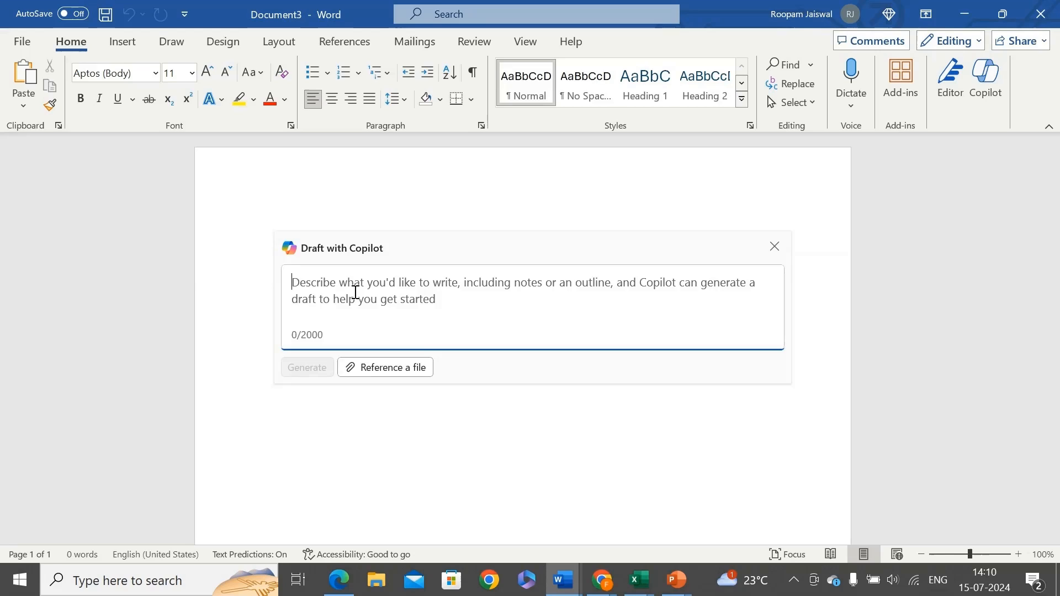
type("create")
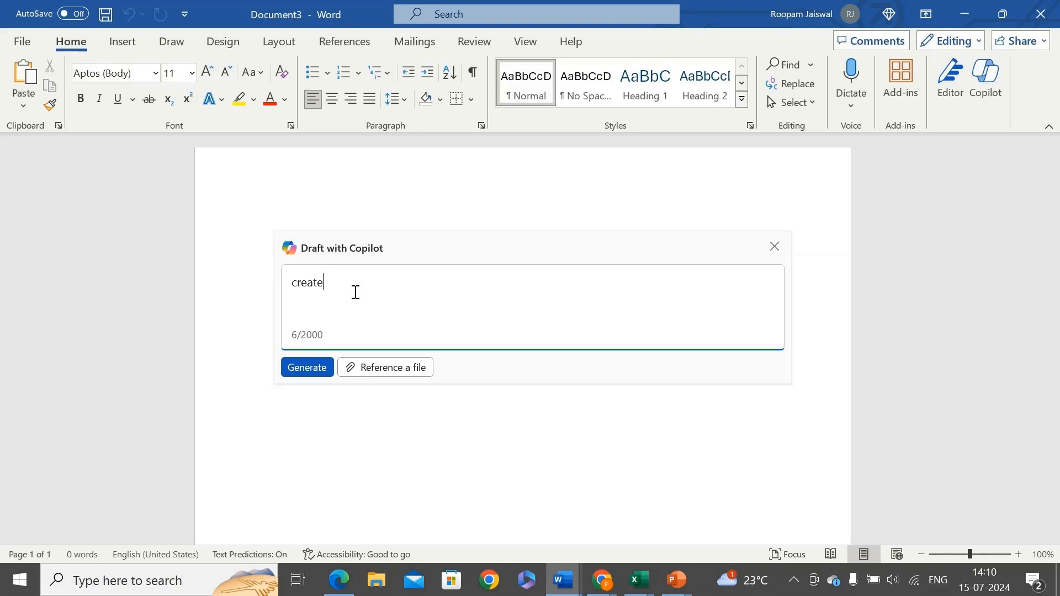
type(" a 200 word artcile")
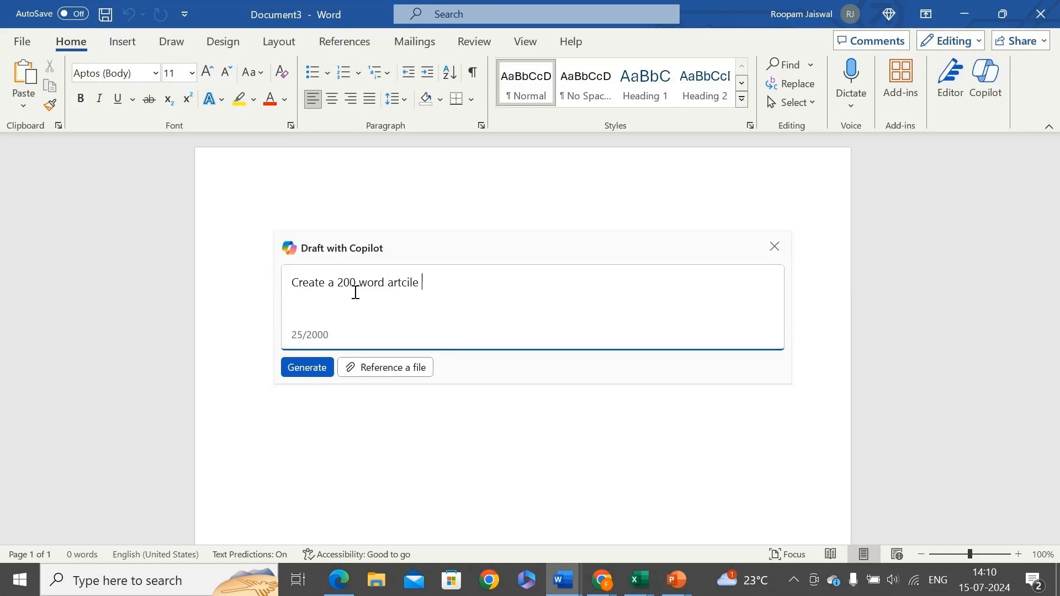
type(" on remote work culture")
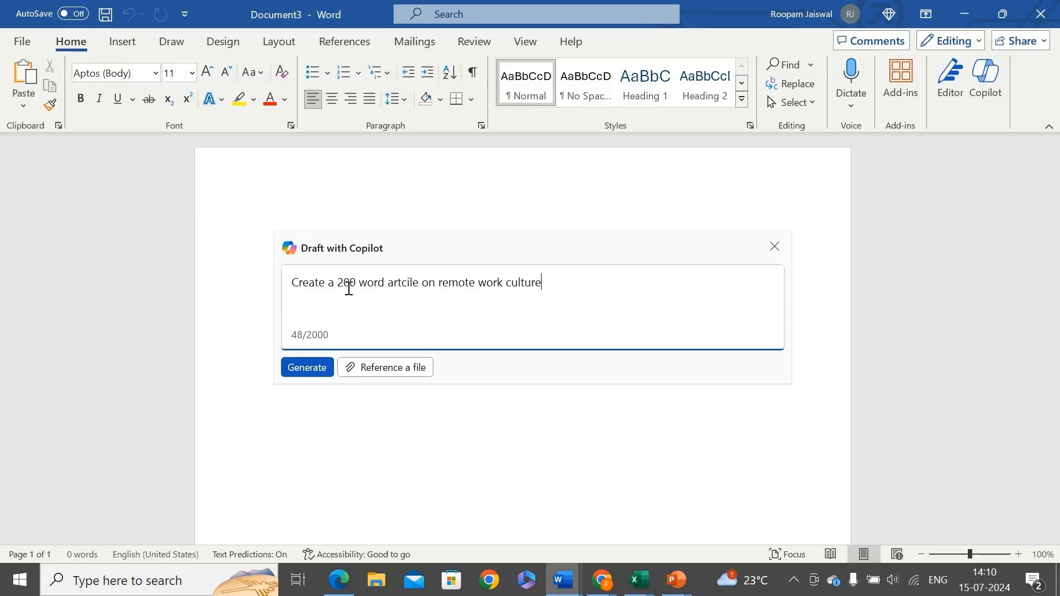
left_click(320, 369)
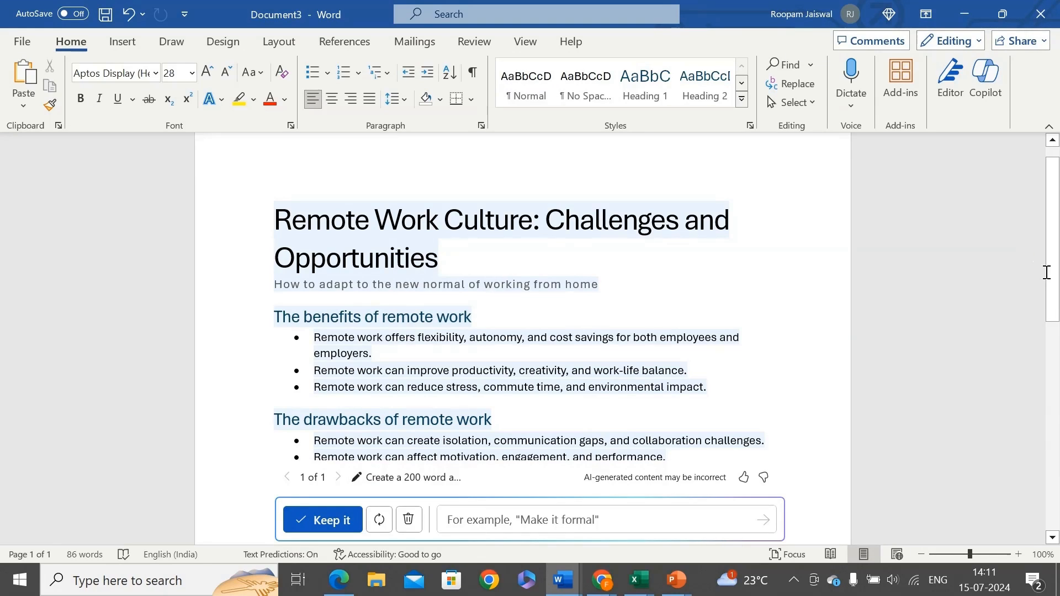
left_click_drag(1056, 282, 1057, 308)
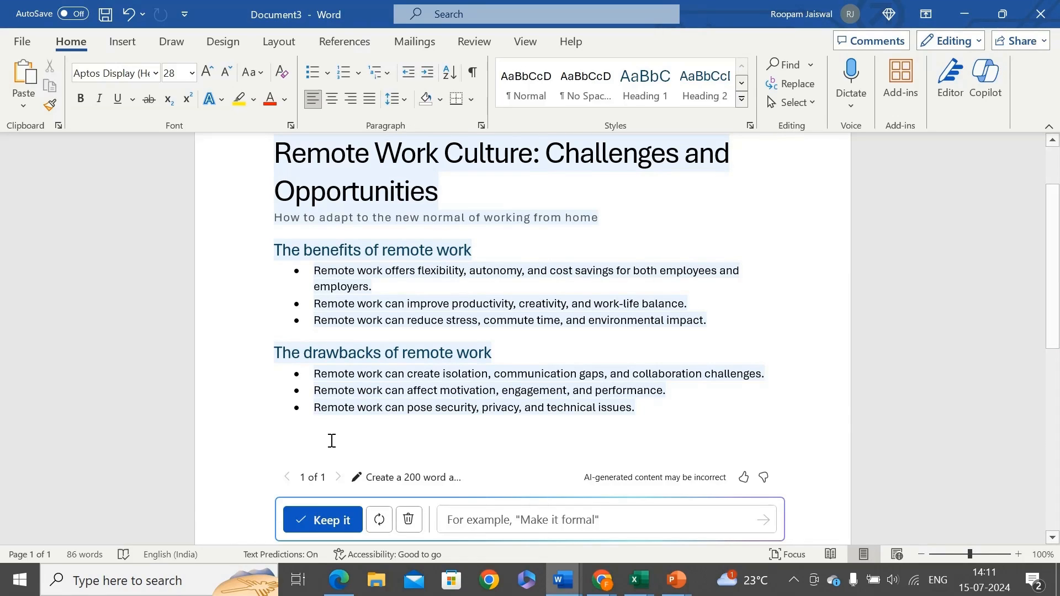
- Have Copilot regenerate the draft with the instruction to make it more fun and detailed, and review the new version
left_click(500, 519)
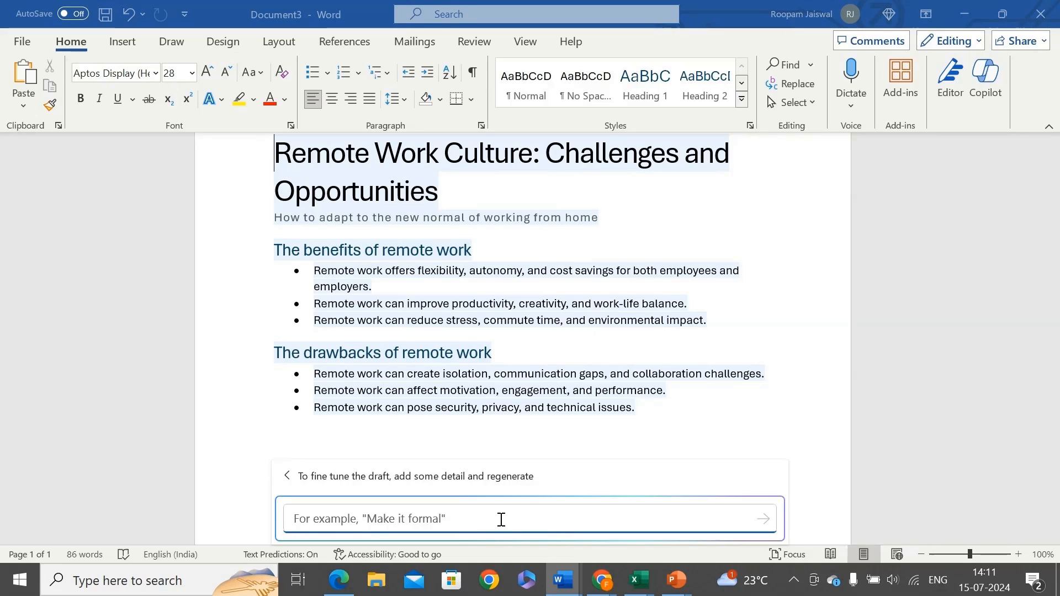
type("Make ")
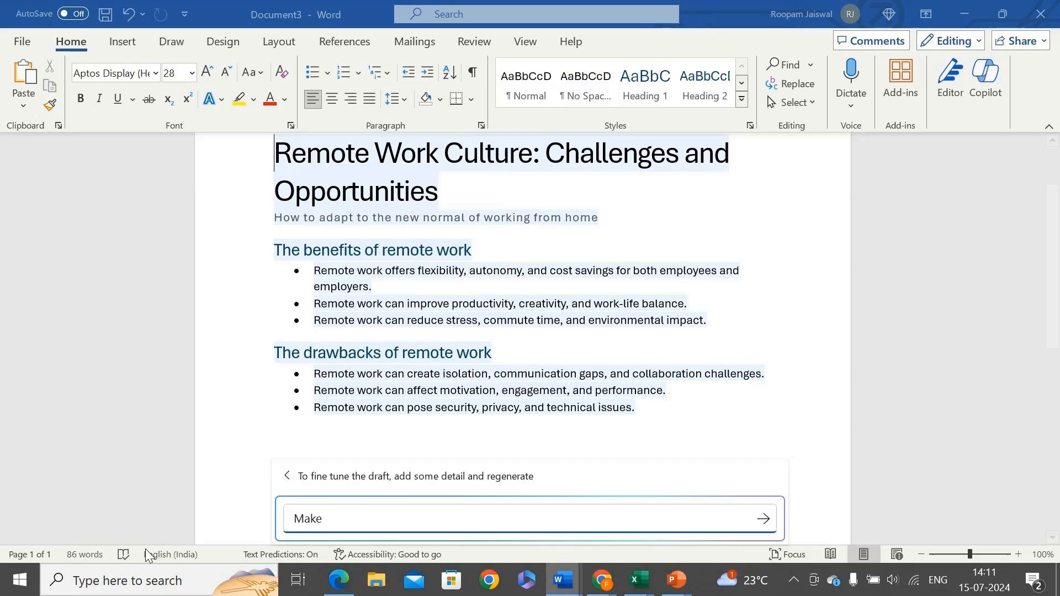
type("it more fun and deati")
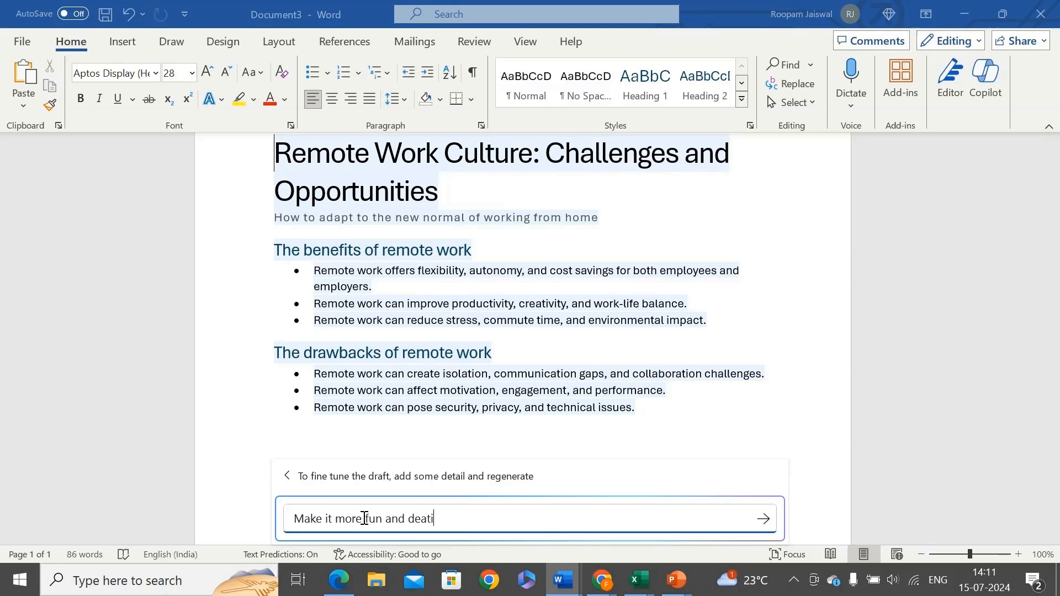
type("ls")
left_click(764, 519)
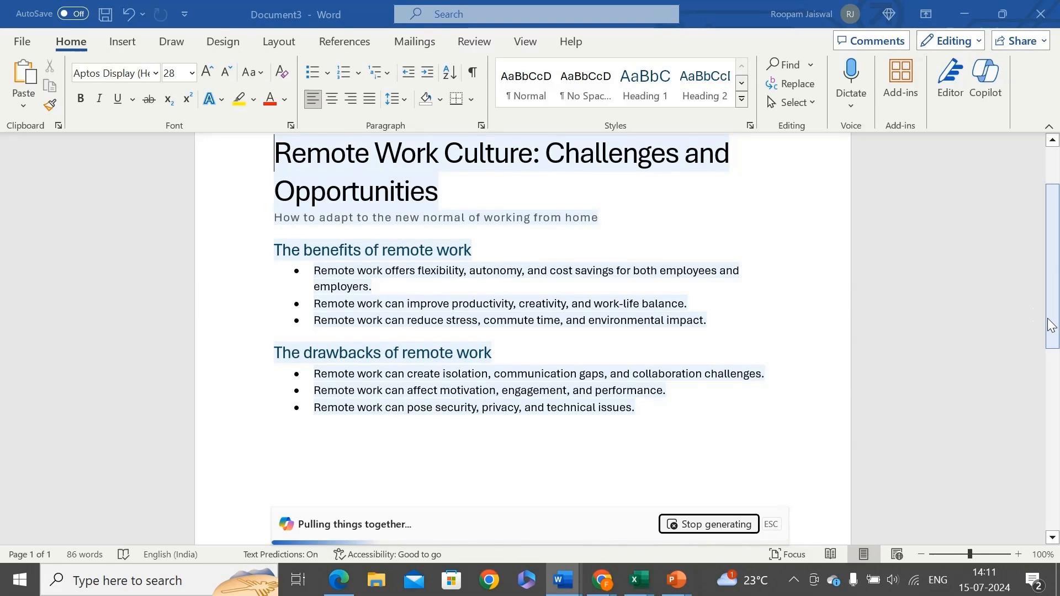
left_click_drag(1052, 326, 1047, 381)
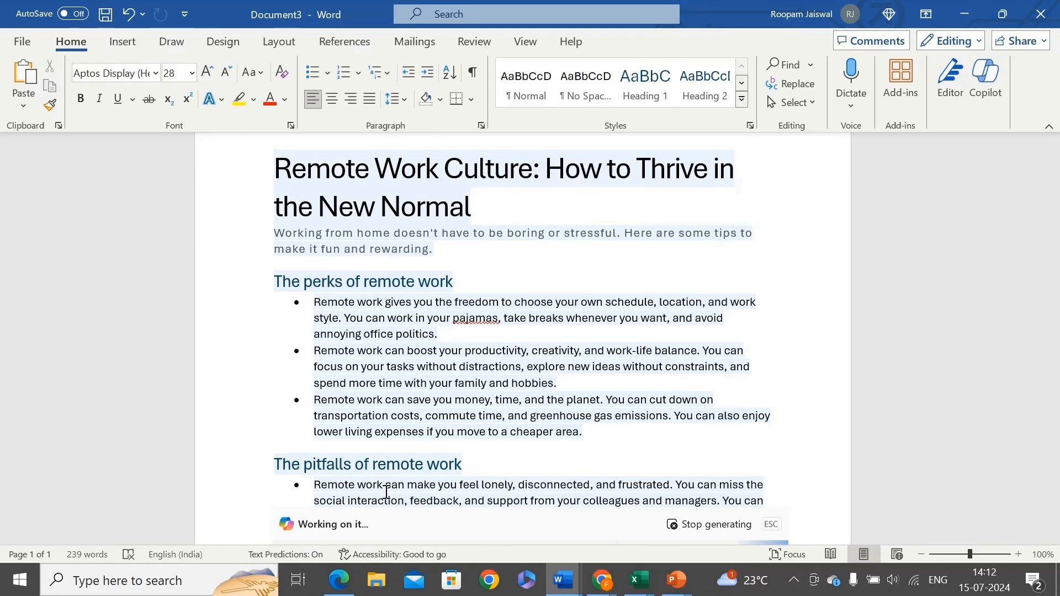
scroll(485, 492, "down", 3)
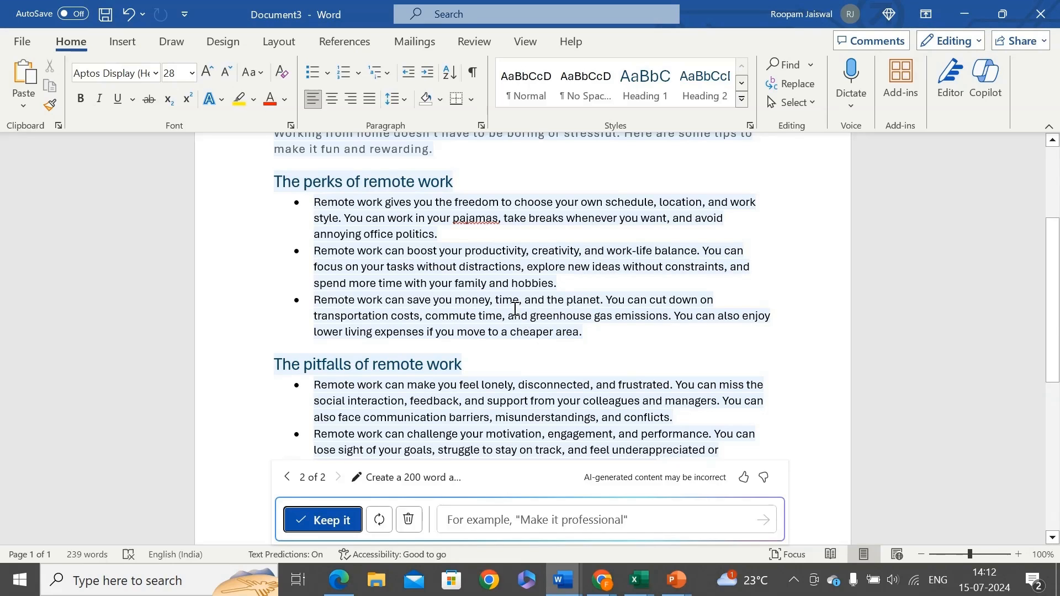
- Show the Navigation pane to view the draft's headings
left_click(525, 44)
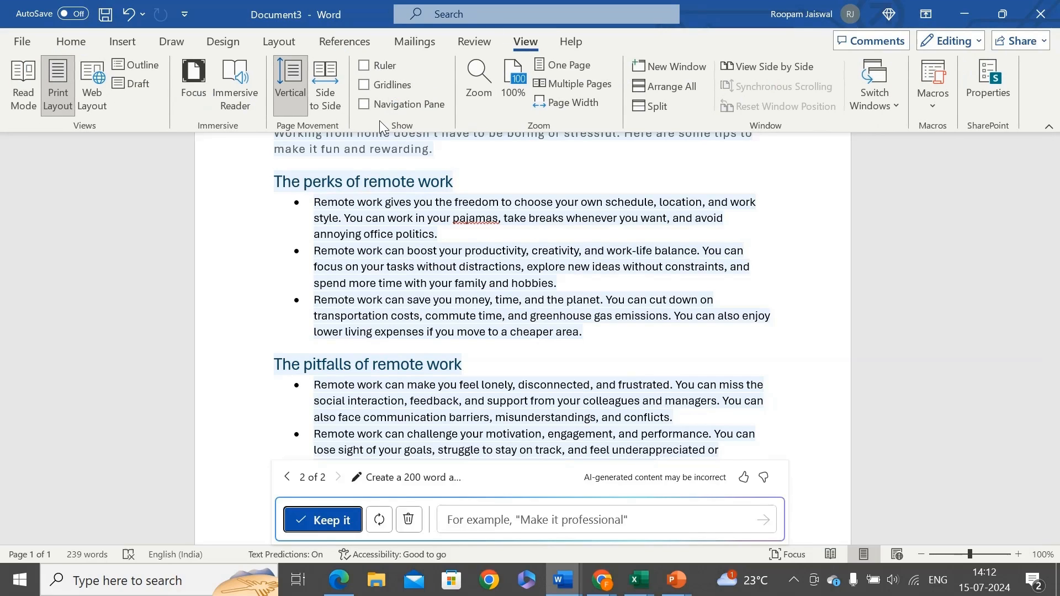
left_click(366, 108)
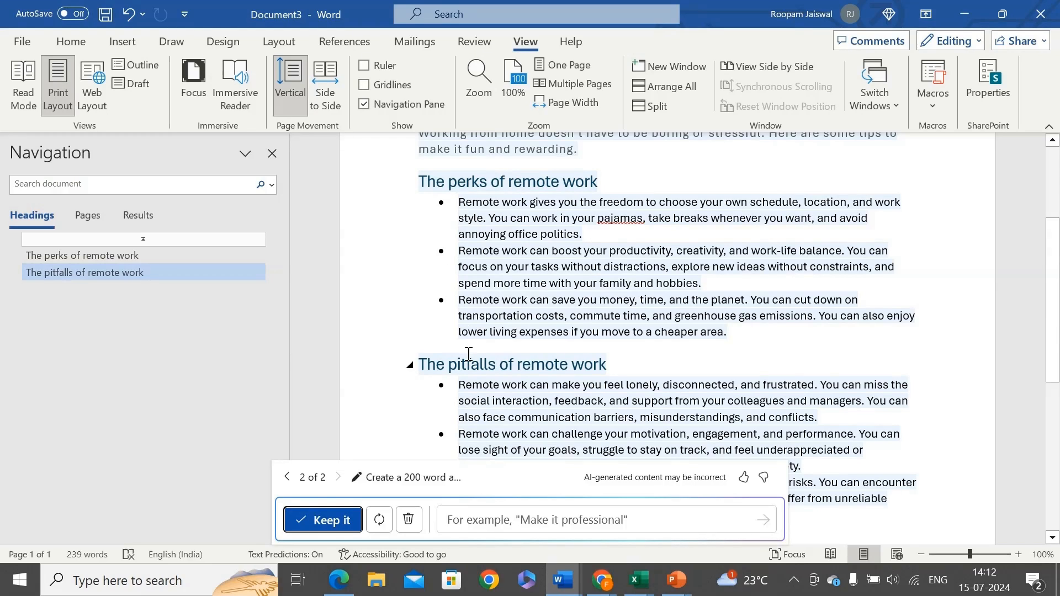
- Go back to the first Copilot draft and keep it, and close the Navigation pane
left_click(289, 477)
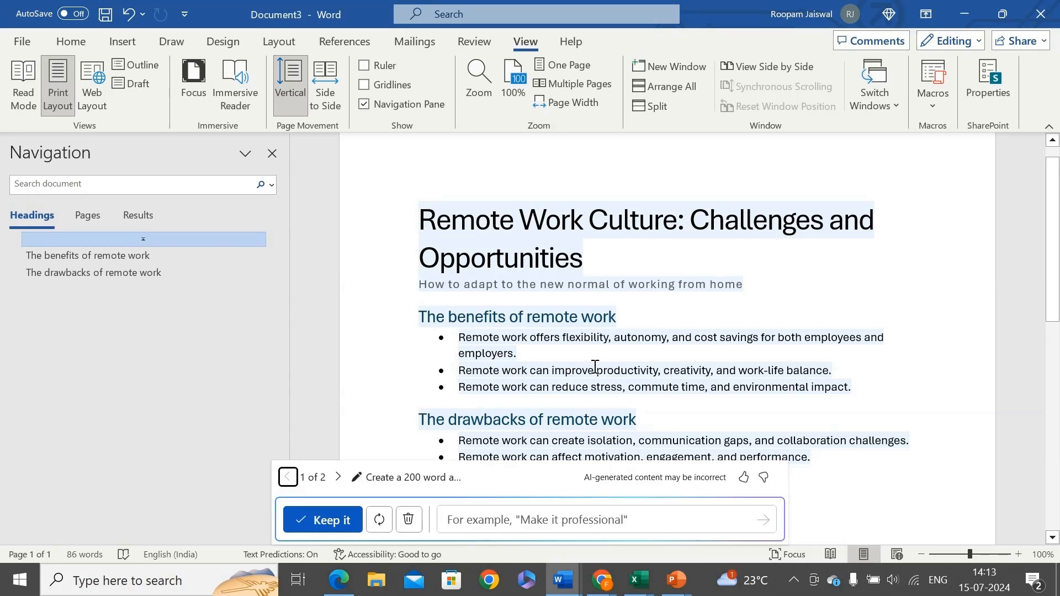
left_click(346, 531)
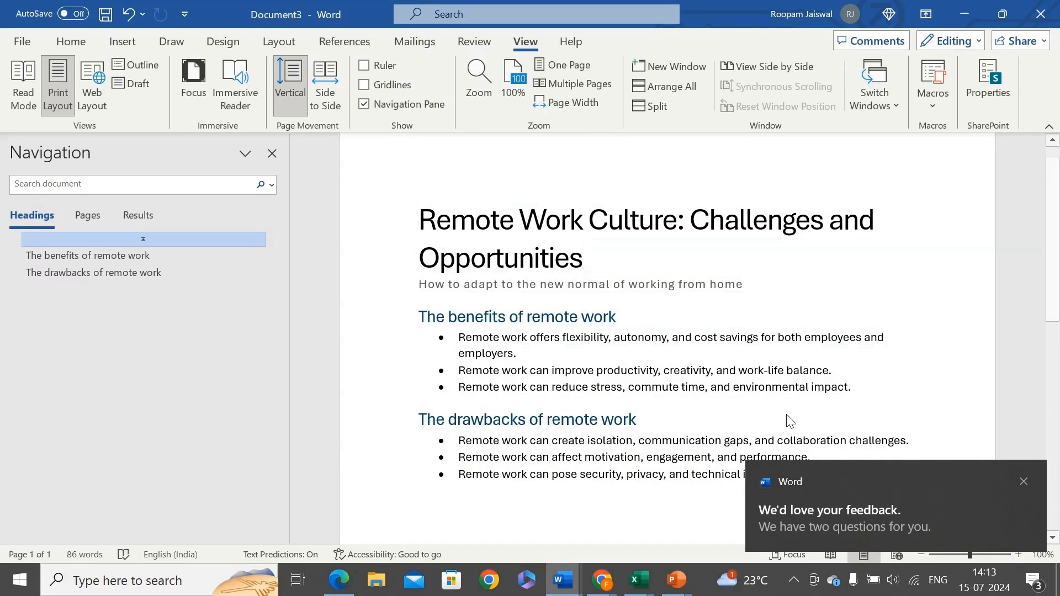
left_click(272, 154)
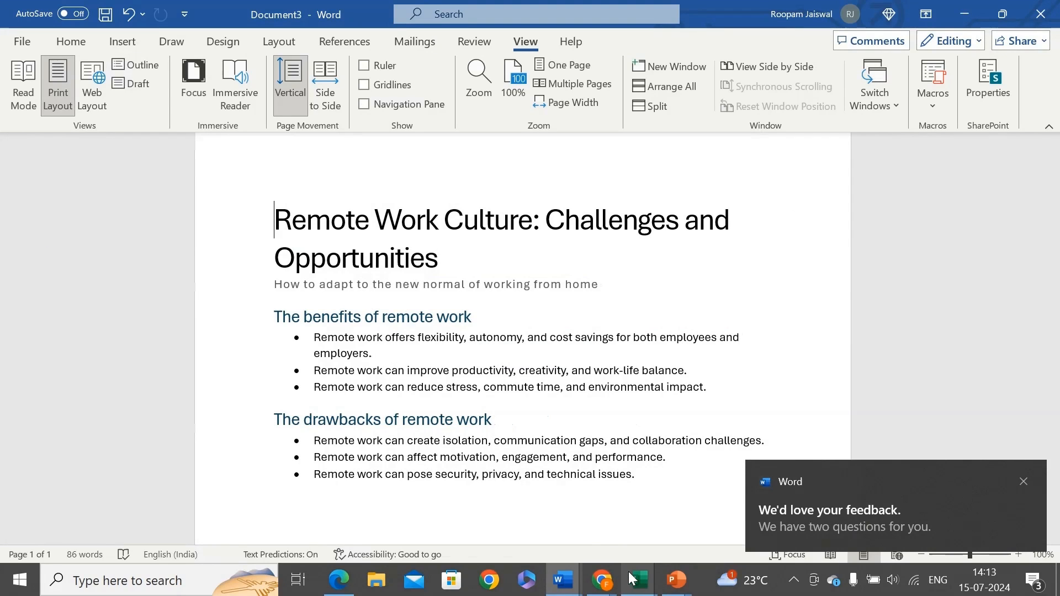
- Switch to the Book1 workbook in Excel, dismiss the Word feedback notification and create a new blank workbook
mouse_move(632, 578)
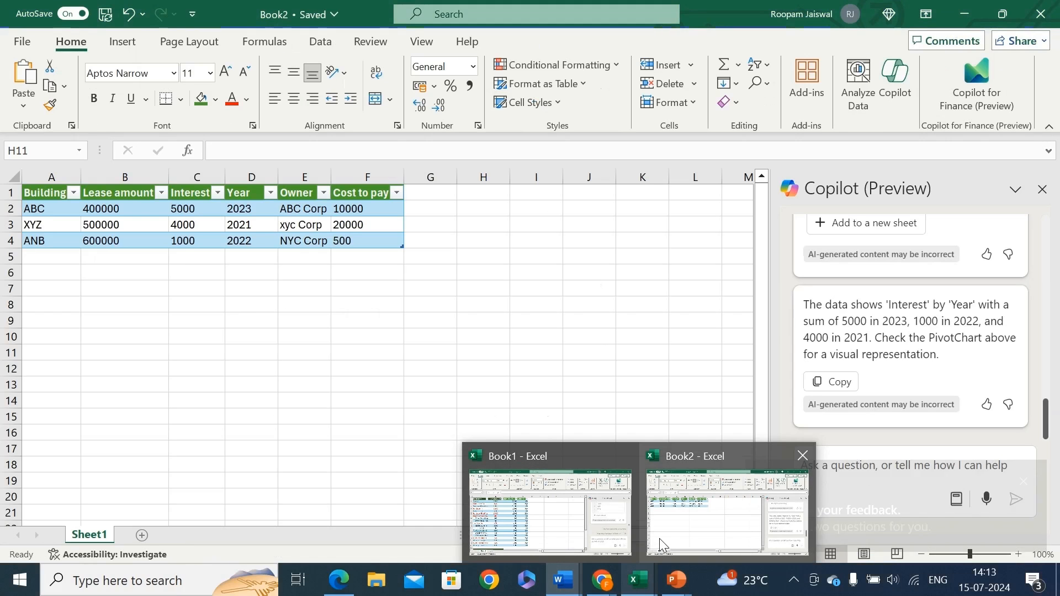
left_click(592, 531)
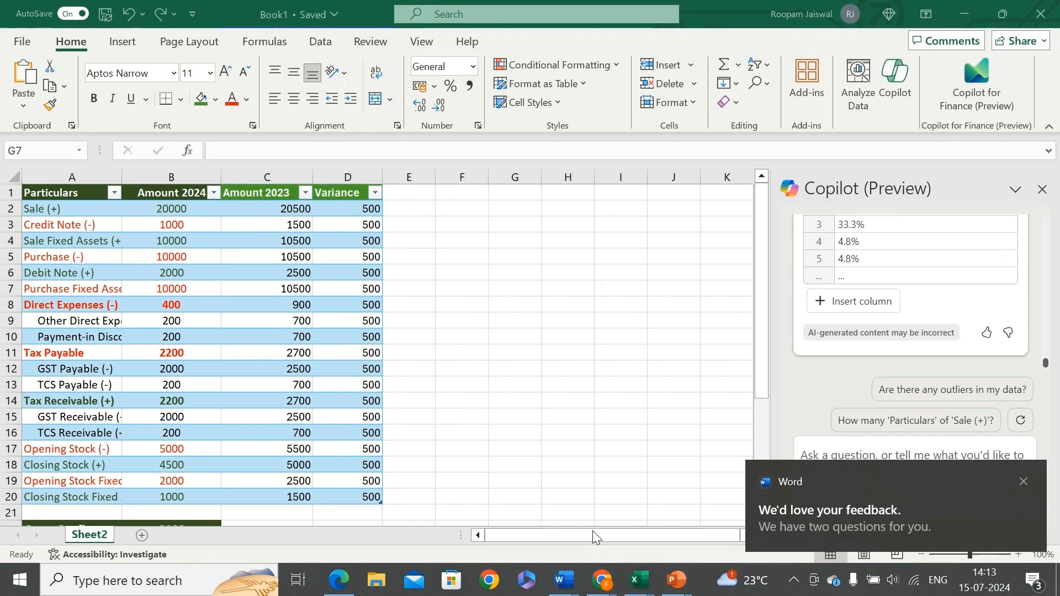
left_click(615, 451)
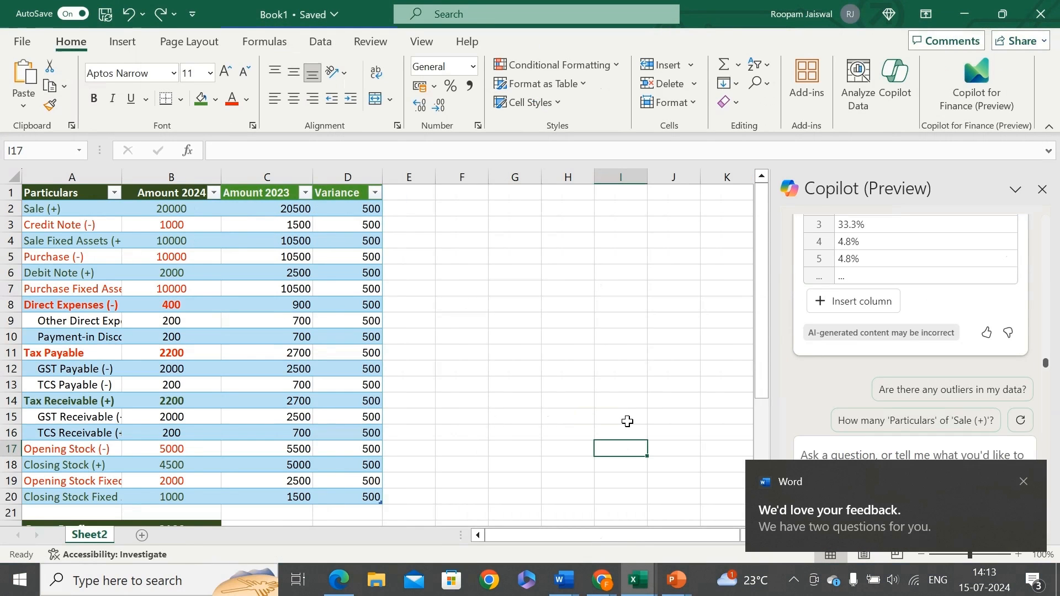
left_click(1025, 480)
key("ctrl+n")
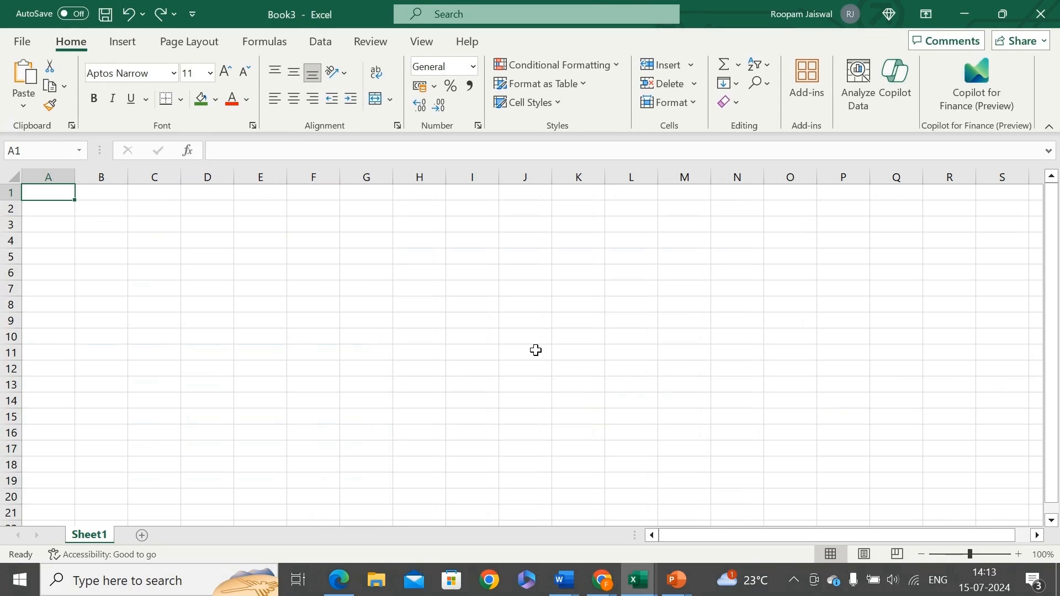
- Copy the table in A1:D20 of Book1 and paste it at cell A1 of the new workbook
key("alt+Tab")
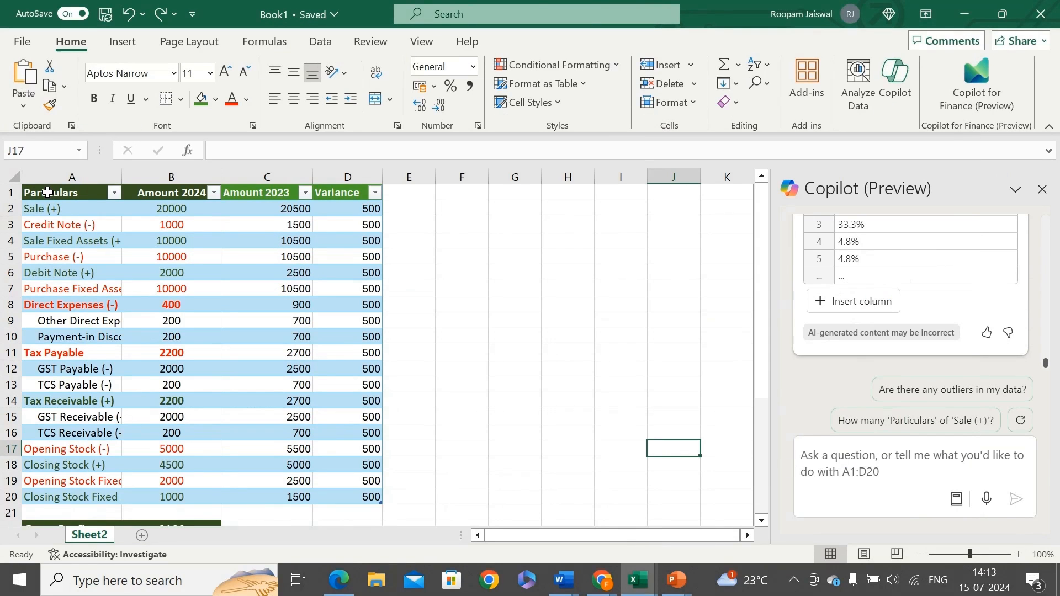
left_click_drag(47, 192, 365, 497)
key("ctrl+c")
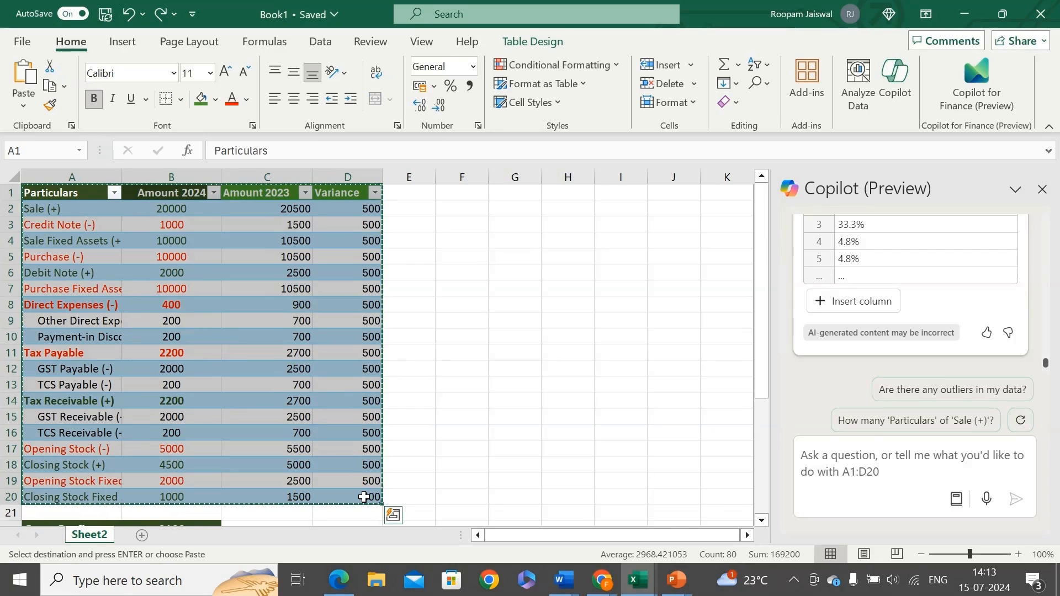
key("ctrl+n")
key("ctrl+v")
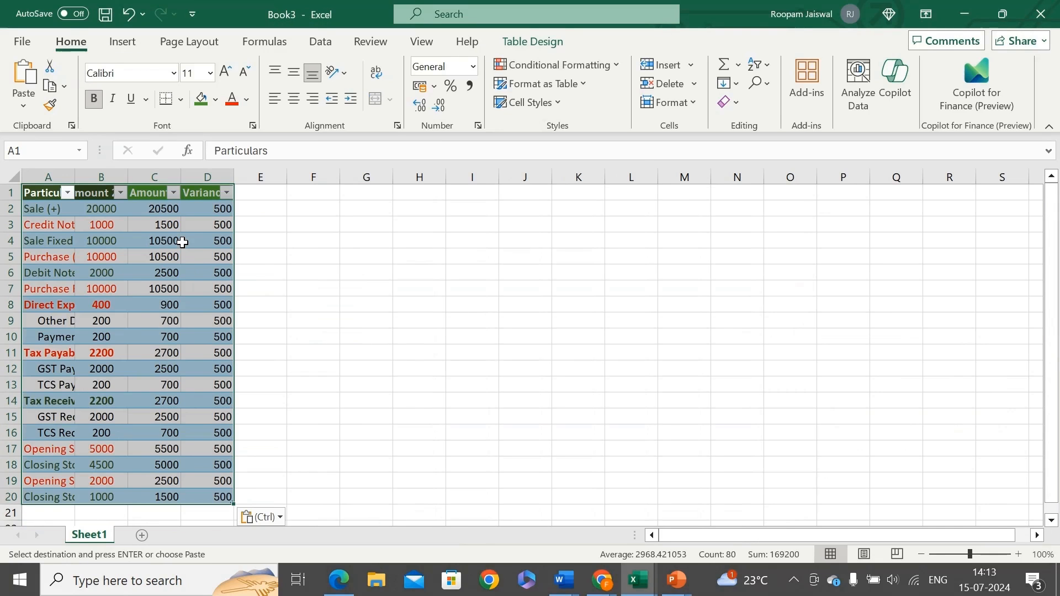
left_click(264, 262)
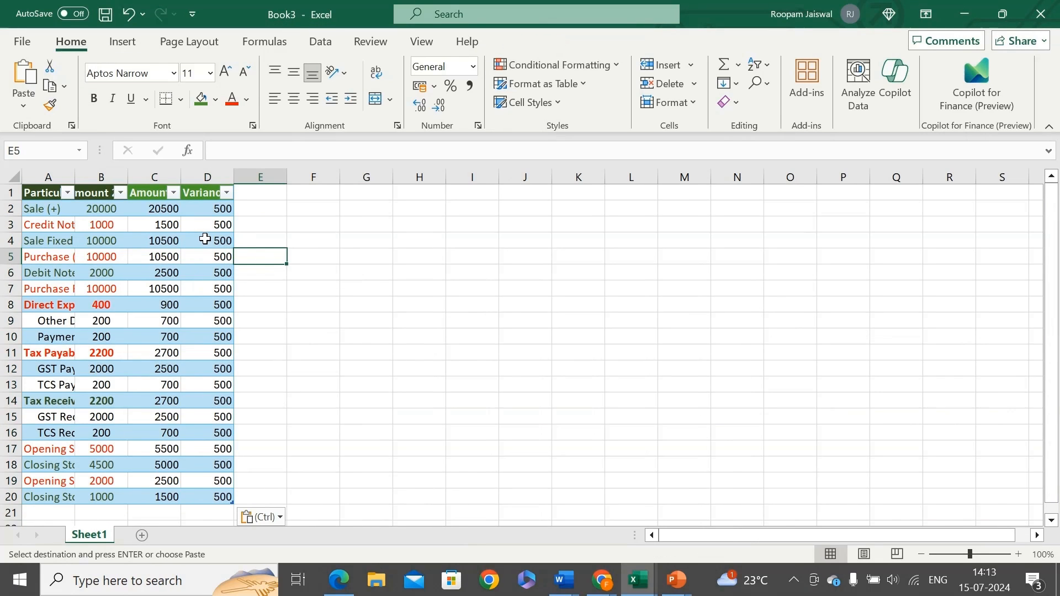
- Widen columns A to D of the pasted table so the headers and particulars are readable
left_click_drag(87, 182, 557, 182)
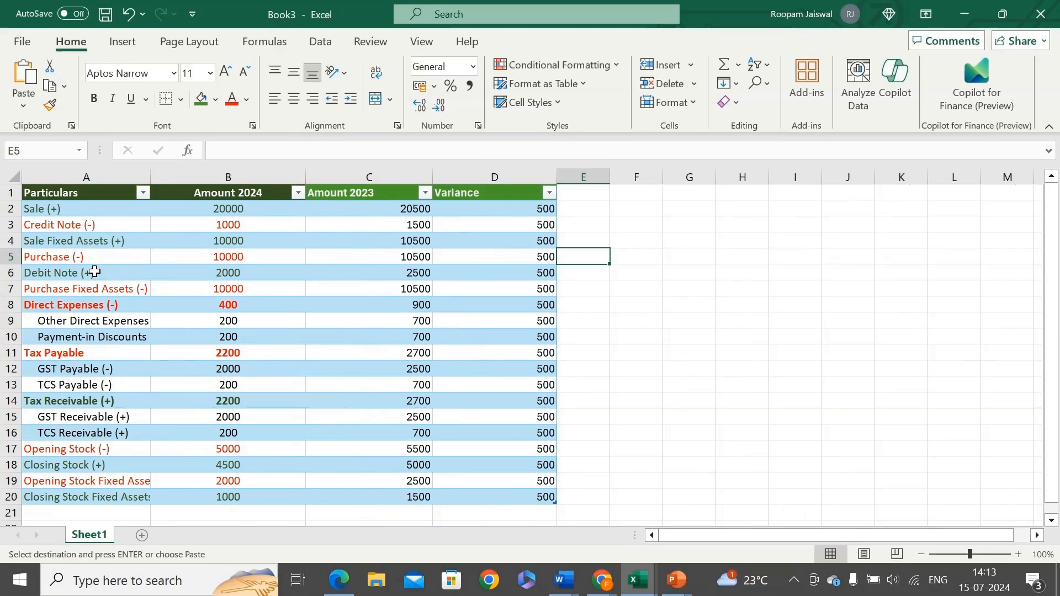
left_click(64, 192)
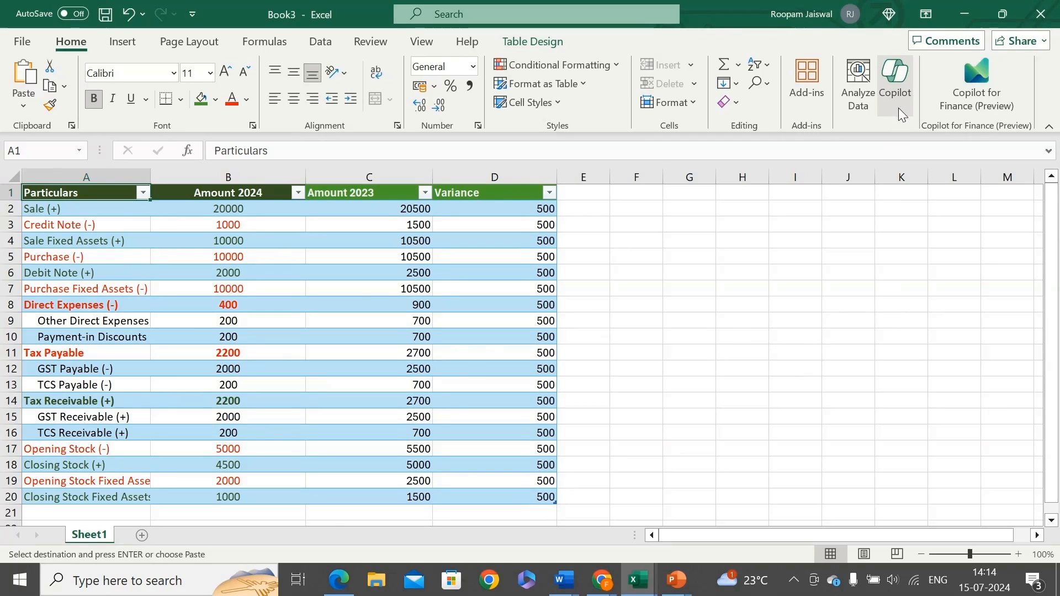
left_click(826, 367)
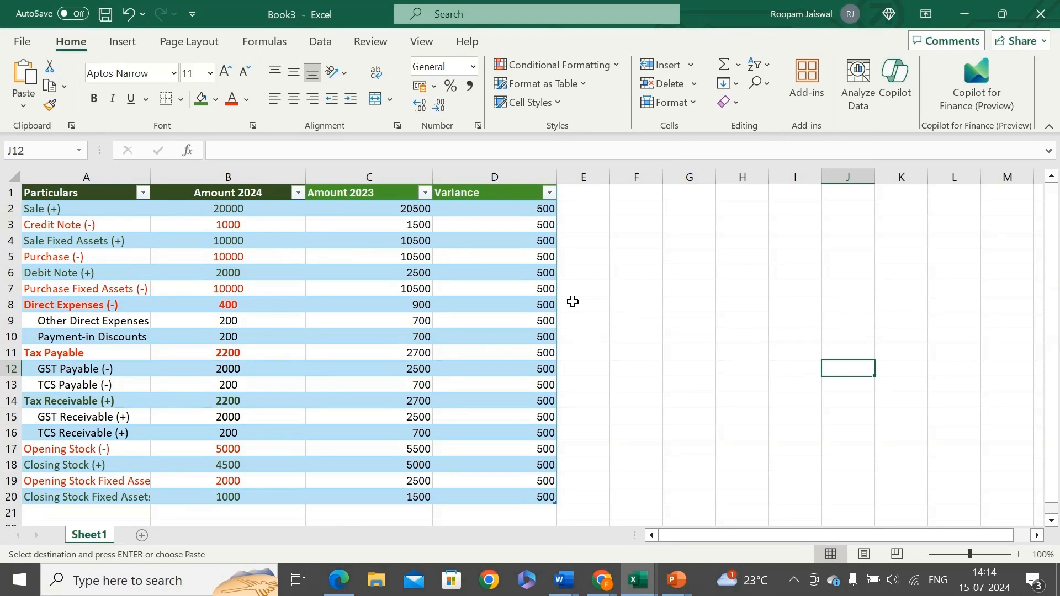
- Select the whole table in A1:D20 and open Copilot for it
left_click(95, 192)
key("ctrl+shift+Right")
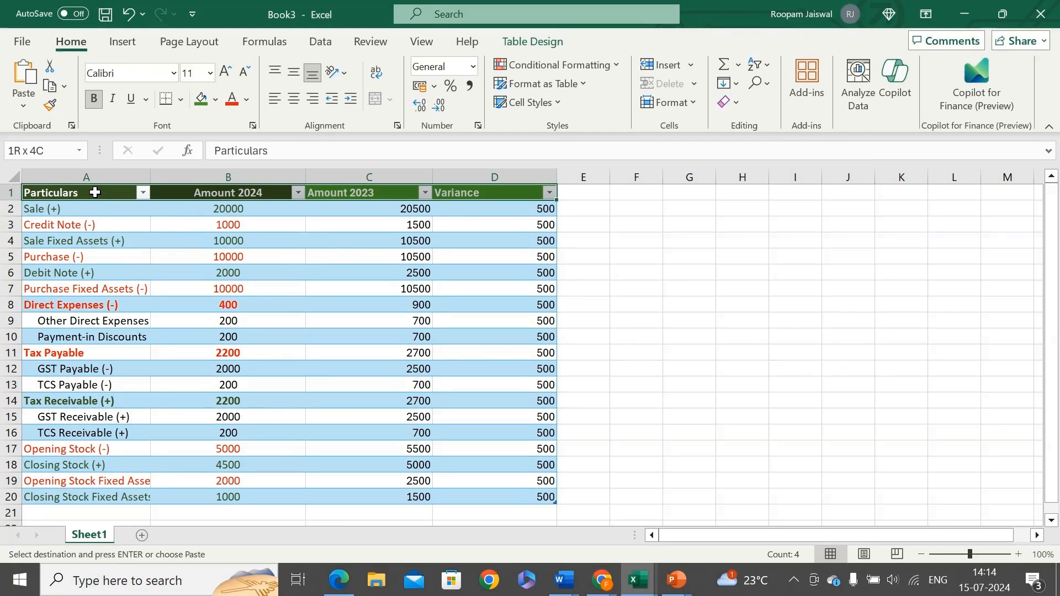
key("ctrl+shift+Down")
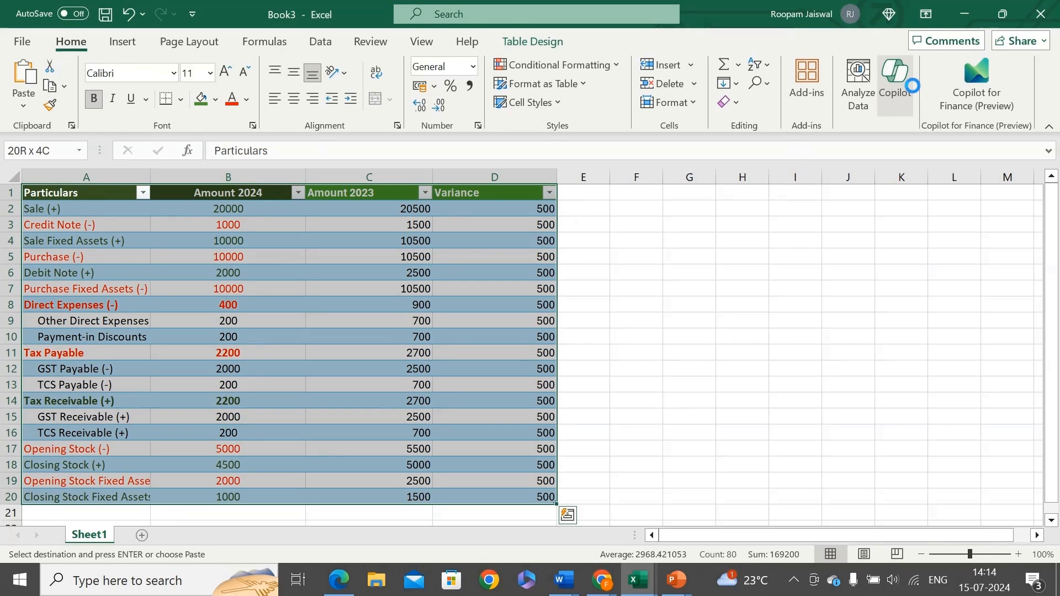
left_click(910, 86)
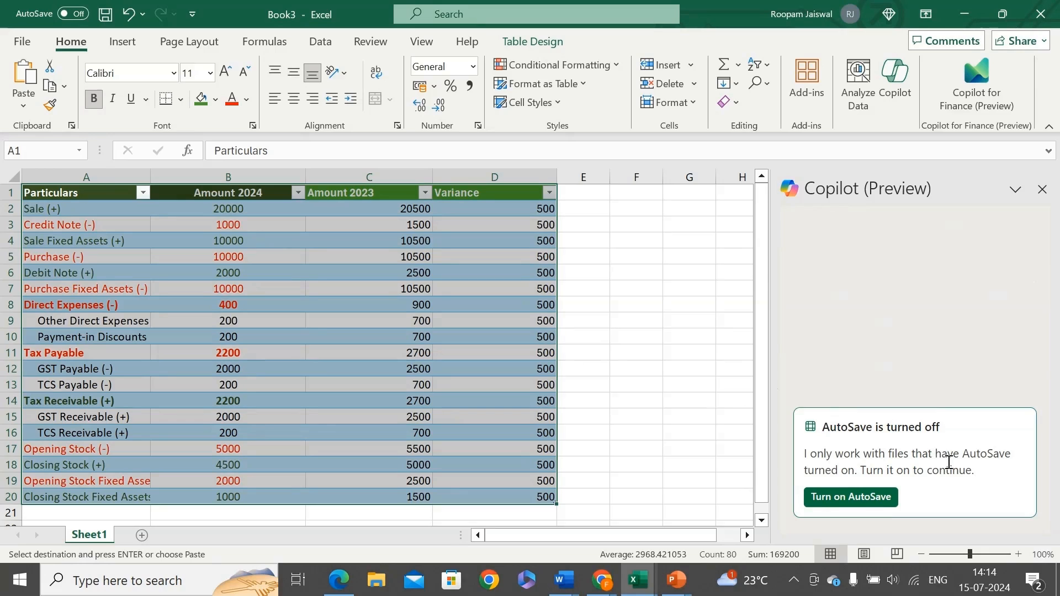
- Turn on AutoSave by uploading the workbook to the personal OneDrive under the name trial
left_click(853, 497)
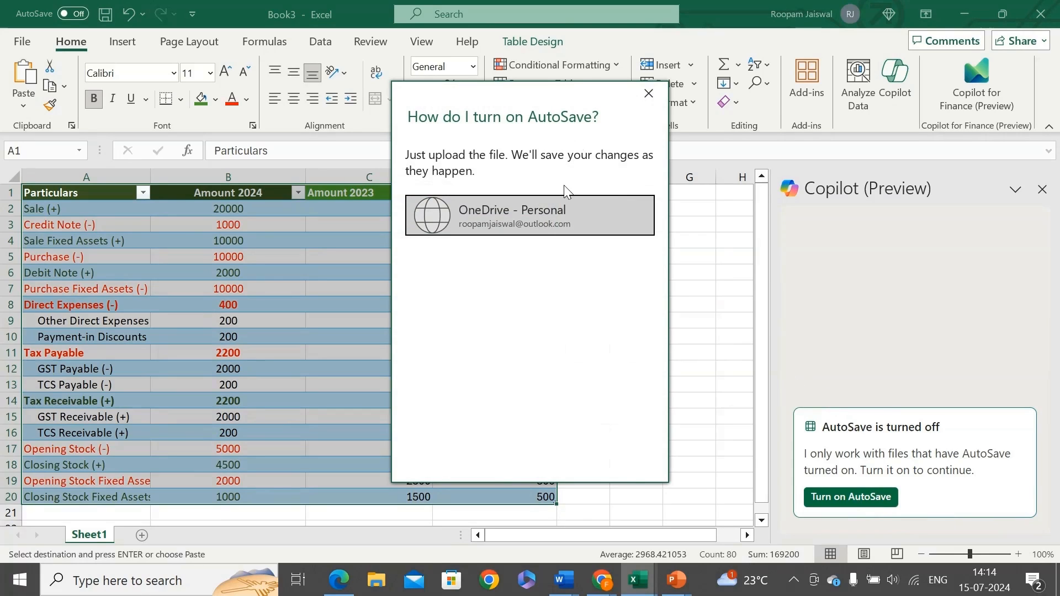
left_click(539, 216)
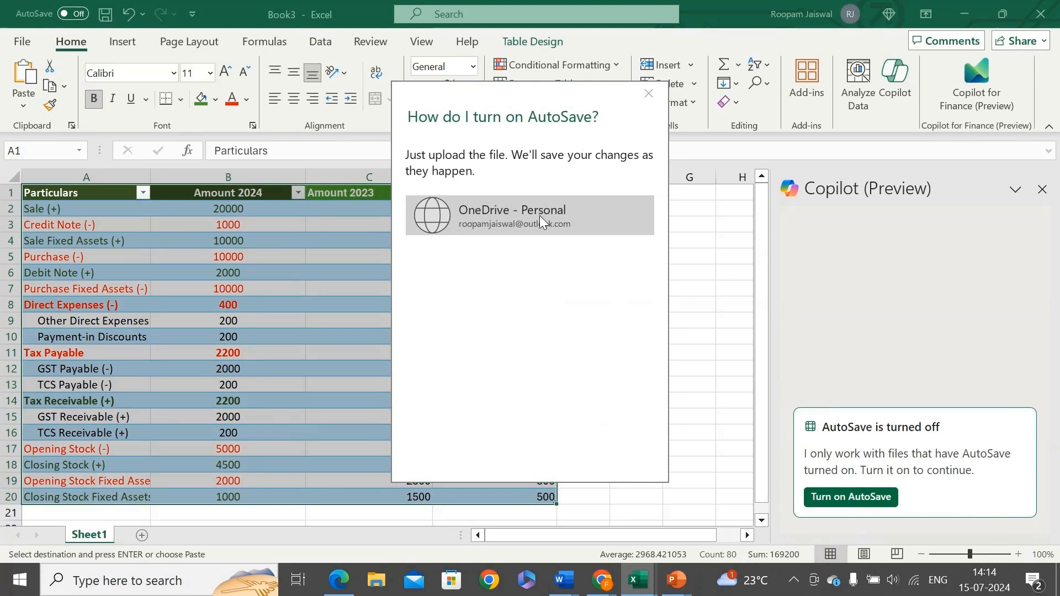
left_click(476, 274)
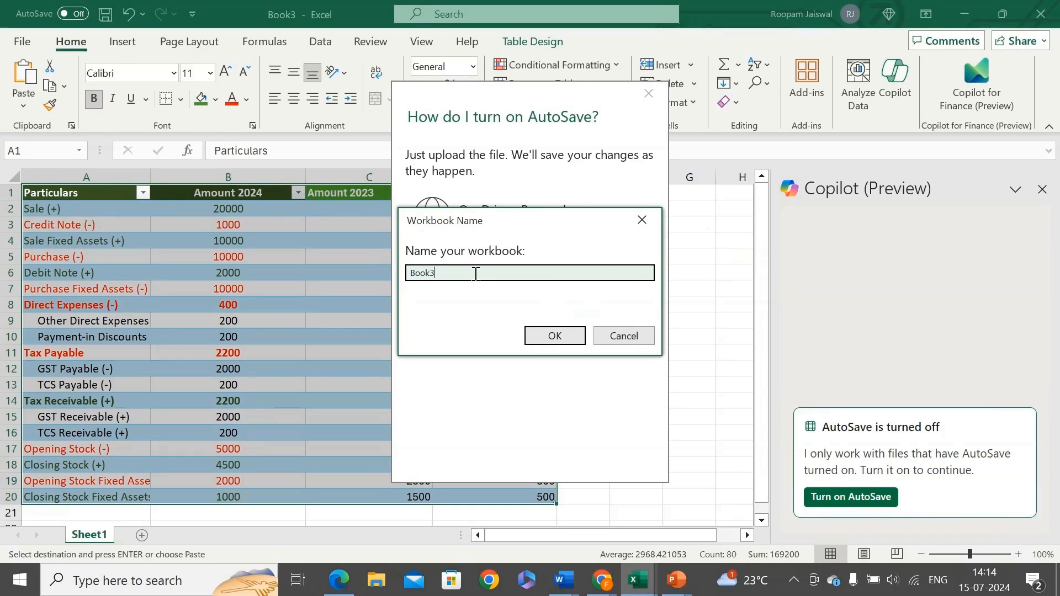
key("BackSpace")
key("BackSpace")
key("BackSpace")
key("BackSpace")
key("BackSpace")
type("trial")
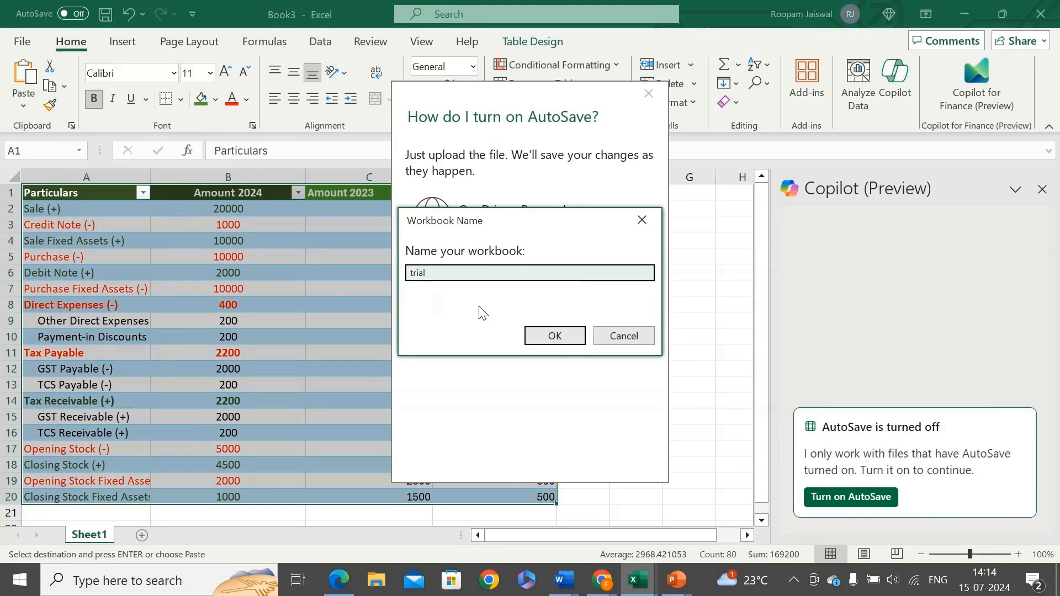
left_click(529, 329)
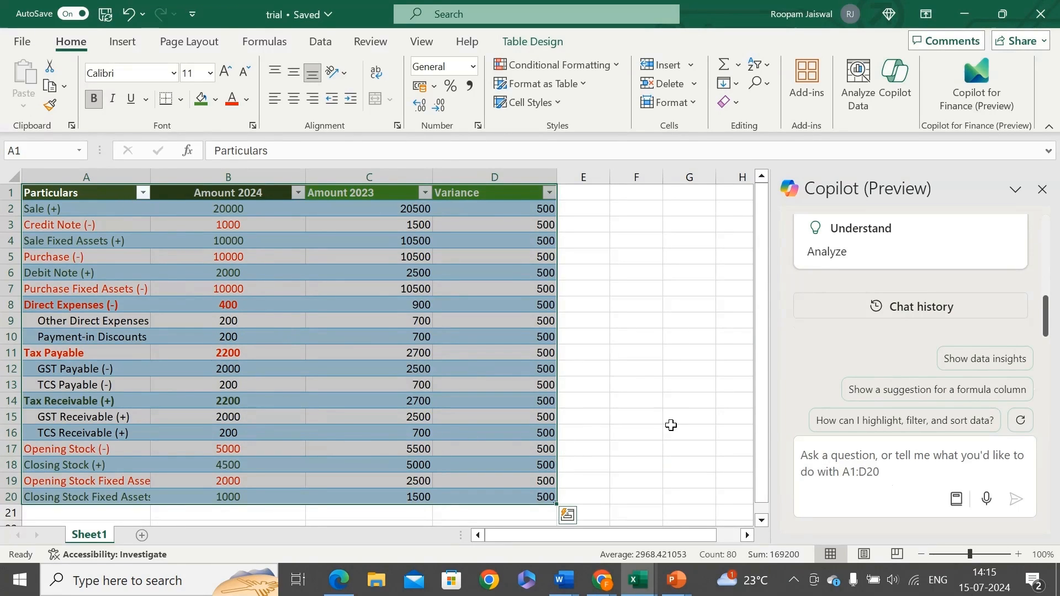
- Send Copilot the suggested Analyze prompt and reselect the full table A1:D20
left_click(827, 252)
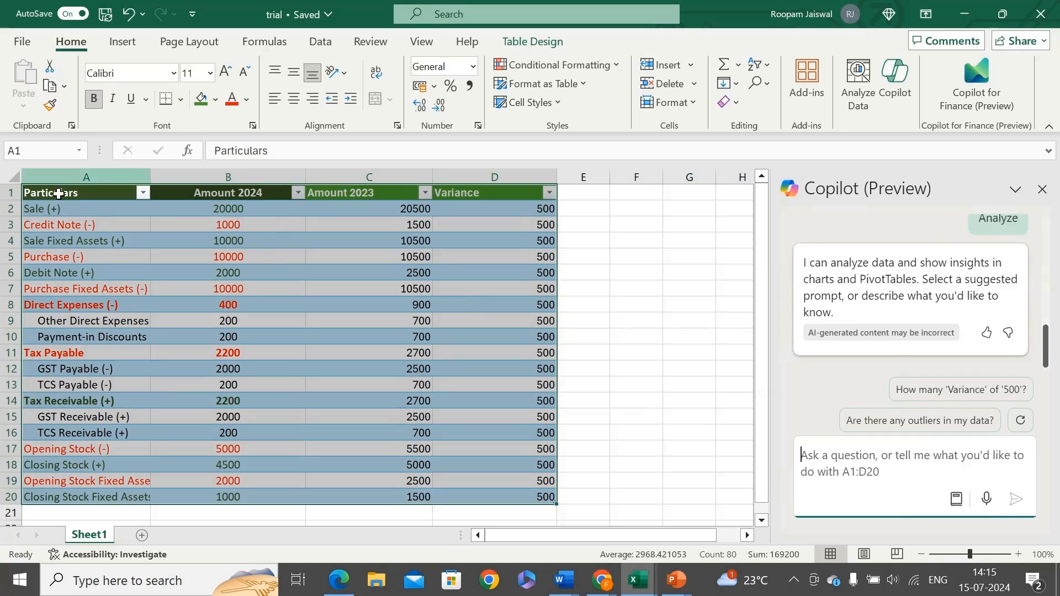
left_click(66, 198)
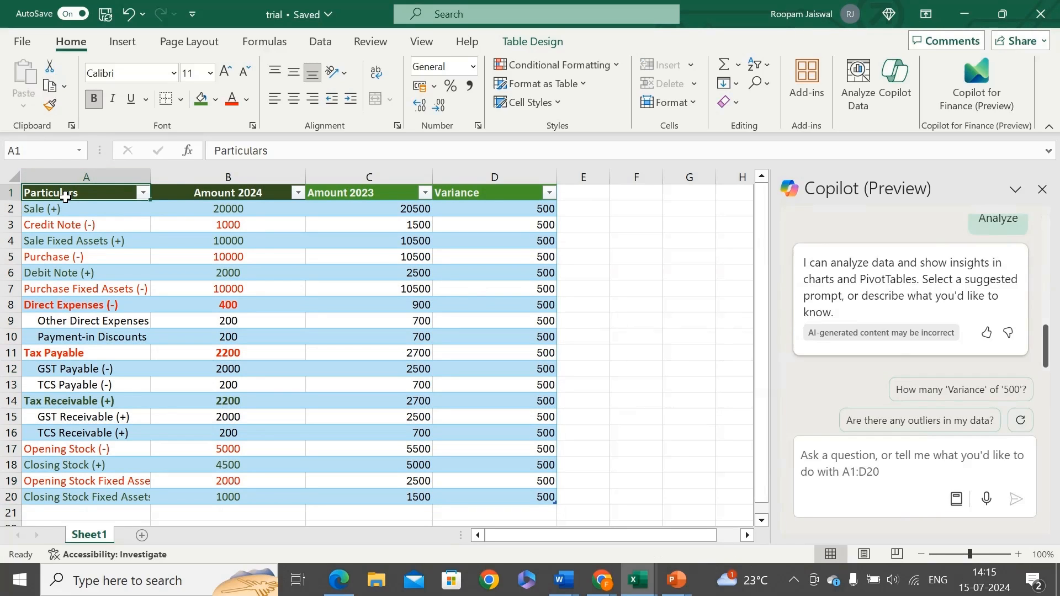
key("ctrl+shift+Right")
key("ctrl+shift+Down")
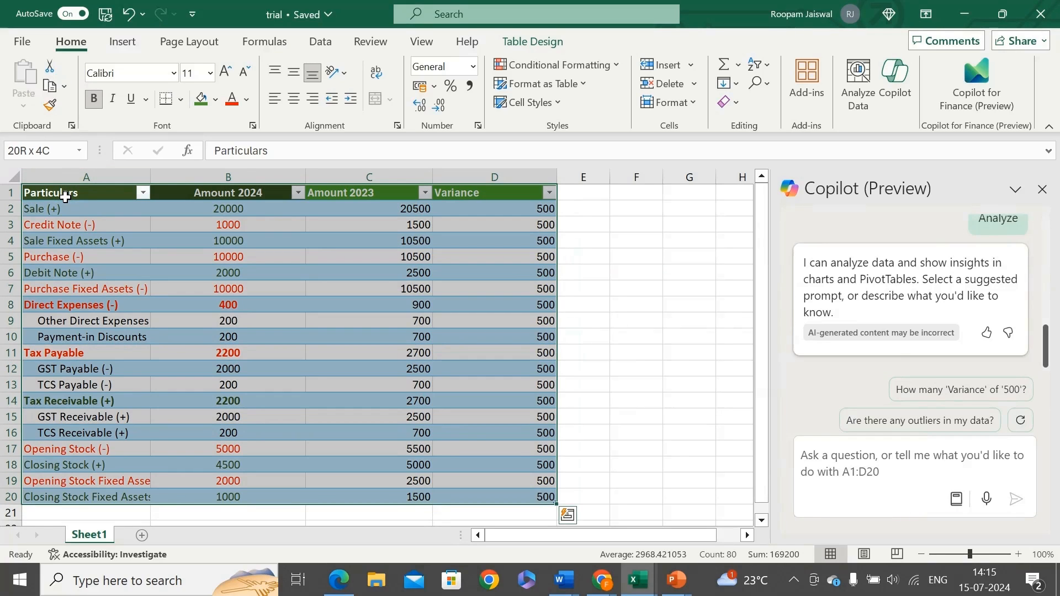
- Ask Copilot to show insights about the data, read its chart and summary, and check the 2024 sale amount in B2
left_click(956, 501)
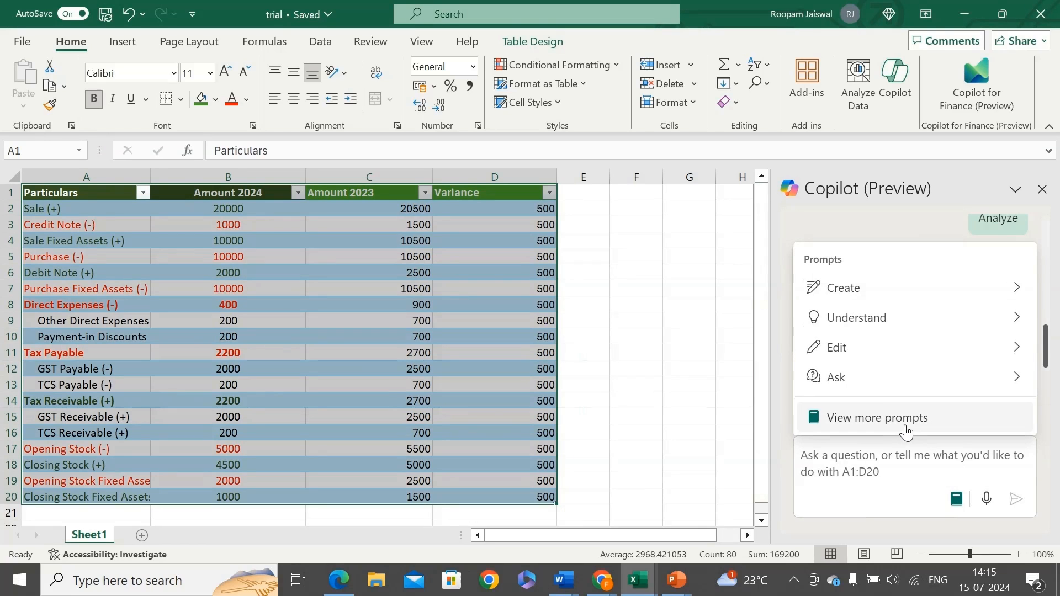
left_click(866, 319)
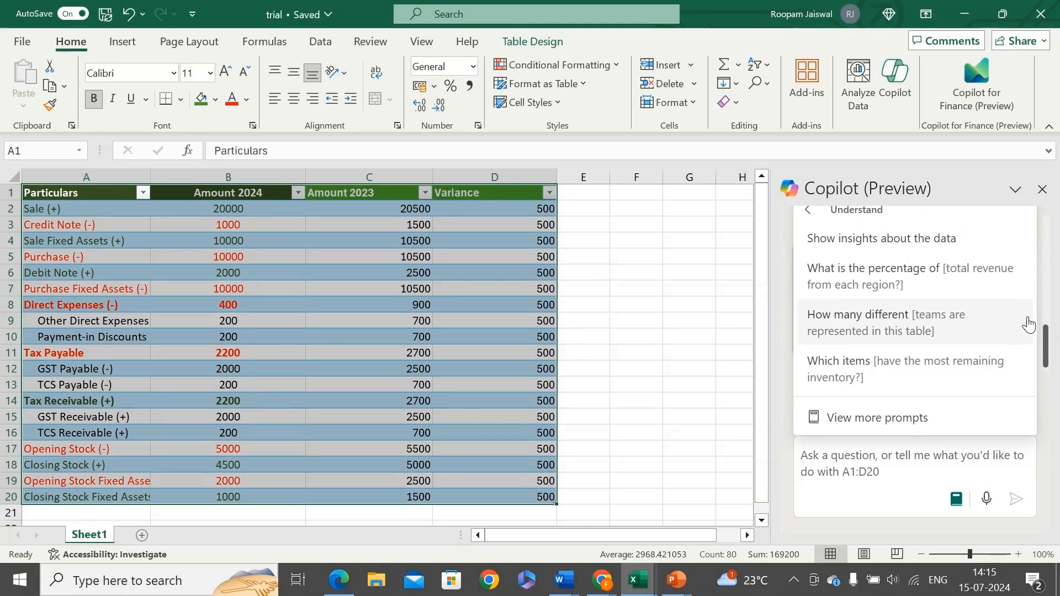
left_click(885, 239)
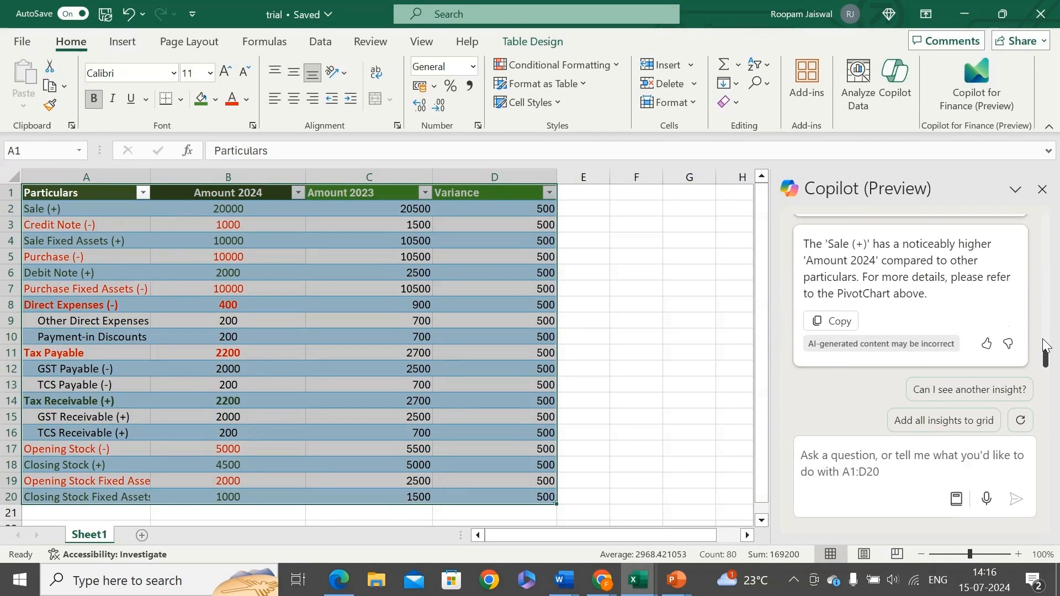
left_click_drag(1043, 340, 1048, 318)
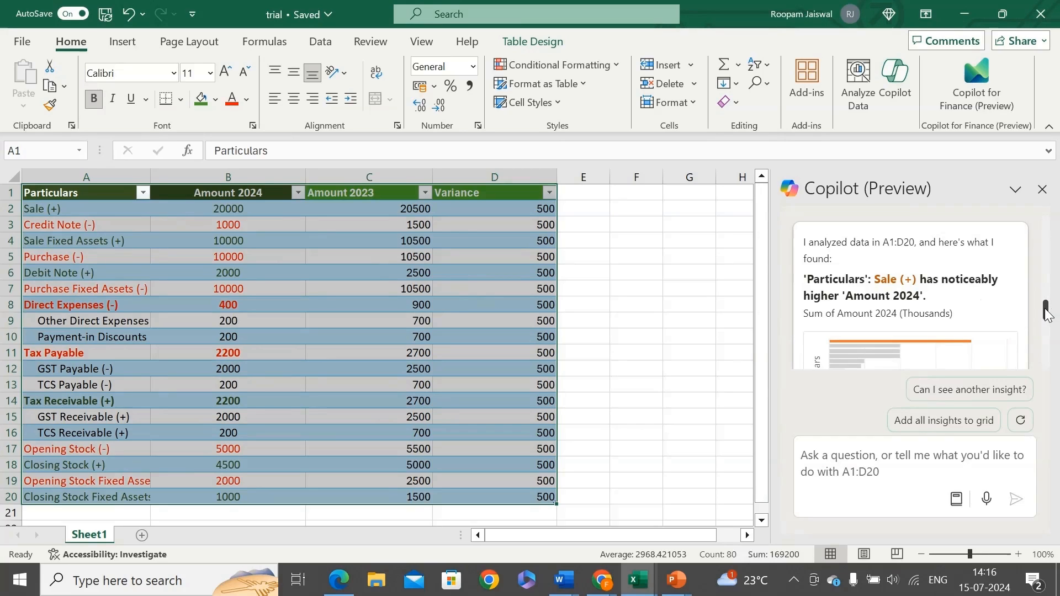
left_click_drag(1048, 314, 1047, 322)
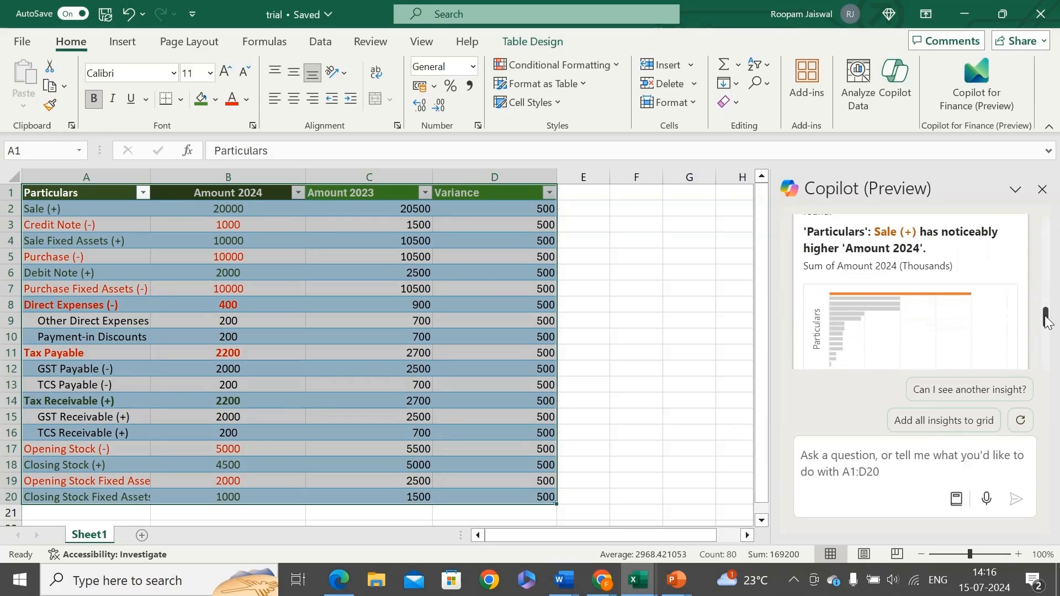
left_click_drag(1048, 321, 1044, 360)
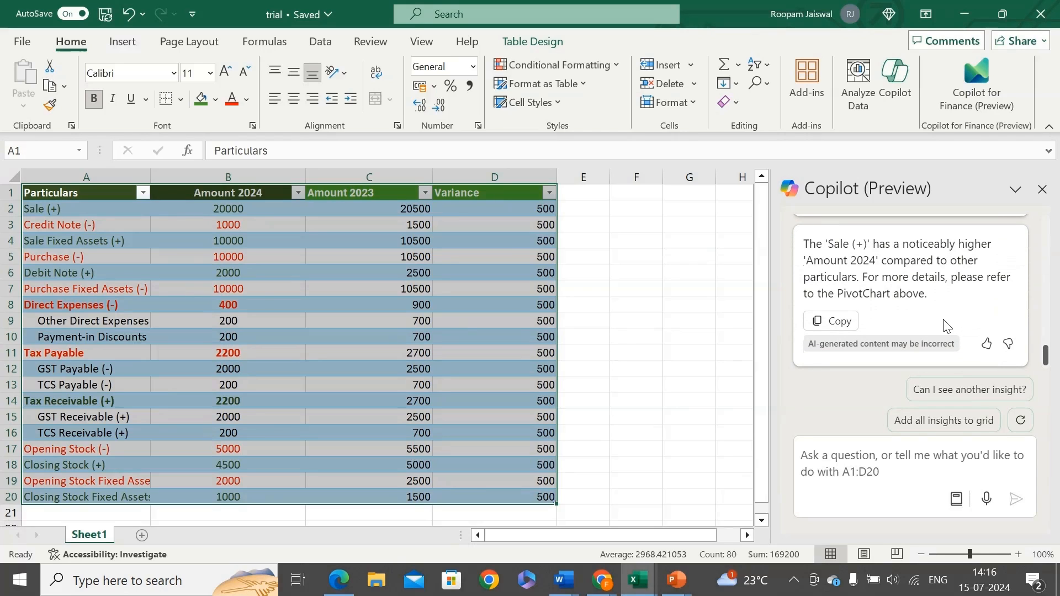
left_click(210, 213)
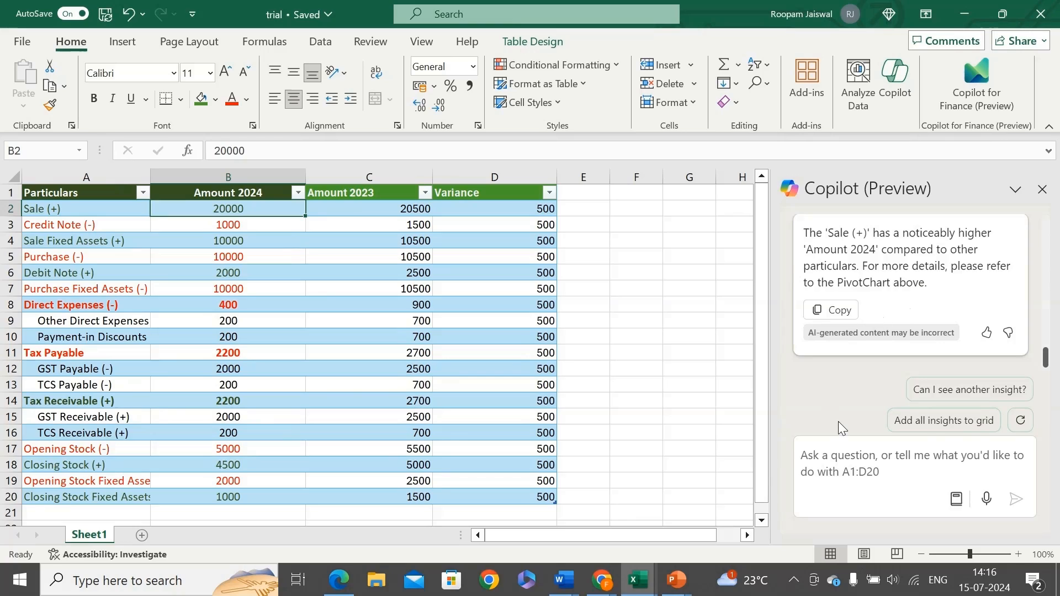
- Send the Spot trends prompt from Copilot Lab, "Are there any trends in my data?", and read the reply
left_click(958, 501)
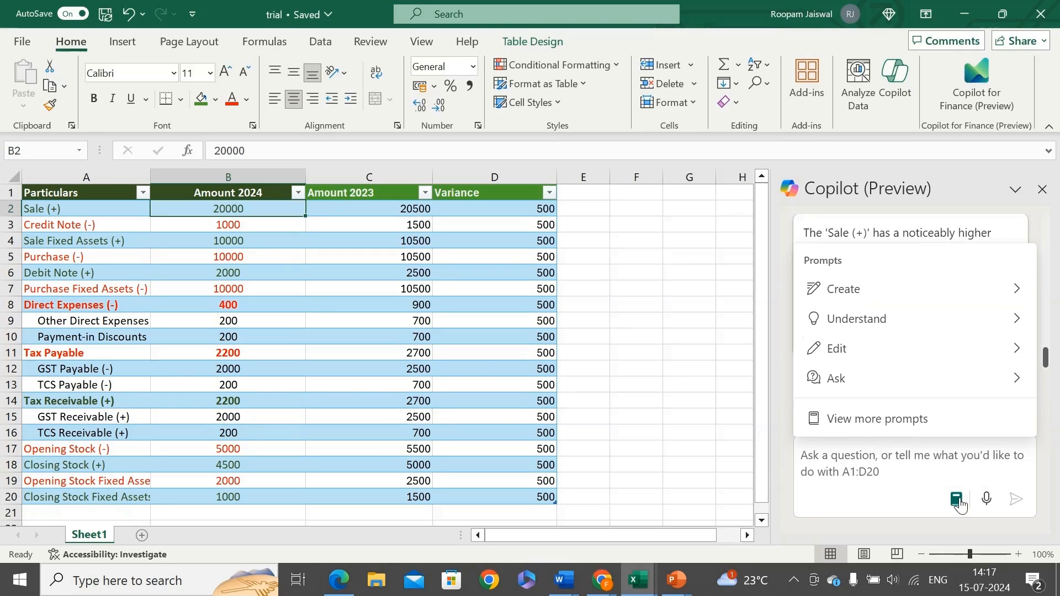
left_click(885, 424)
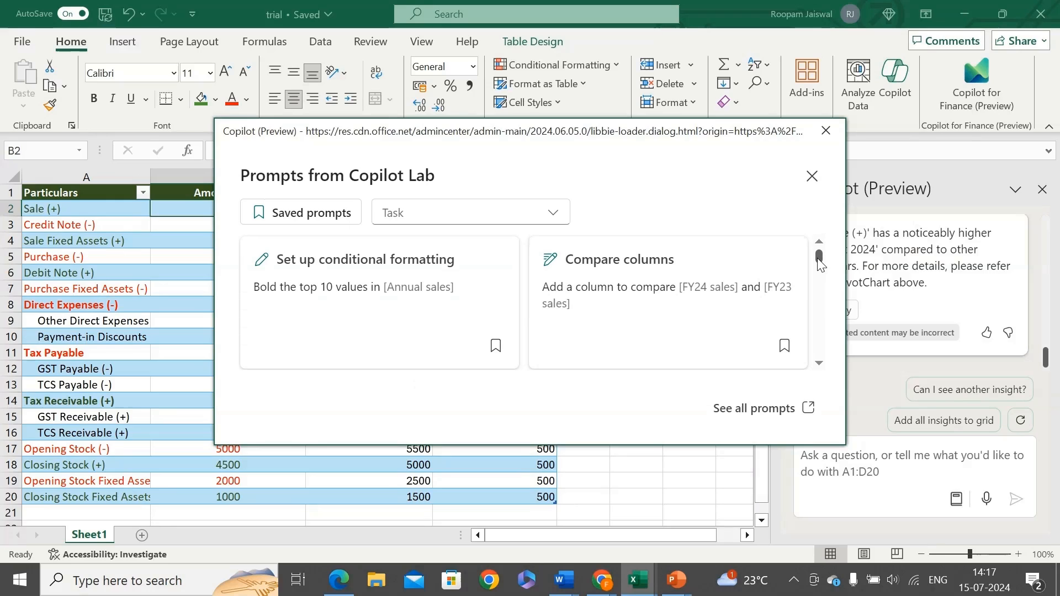
left_click_drag(819, 258, 822, 272)
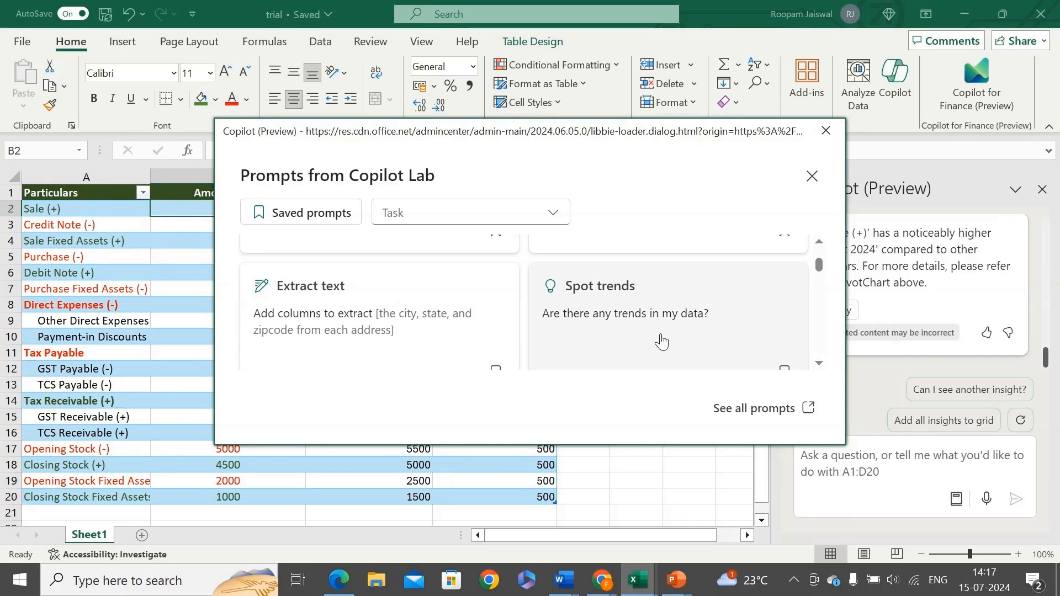
left_click(659, 334)
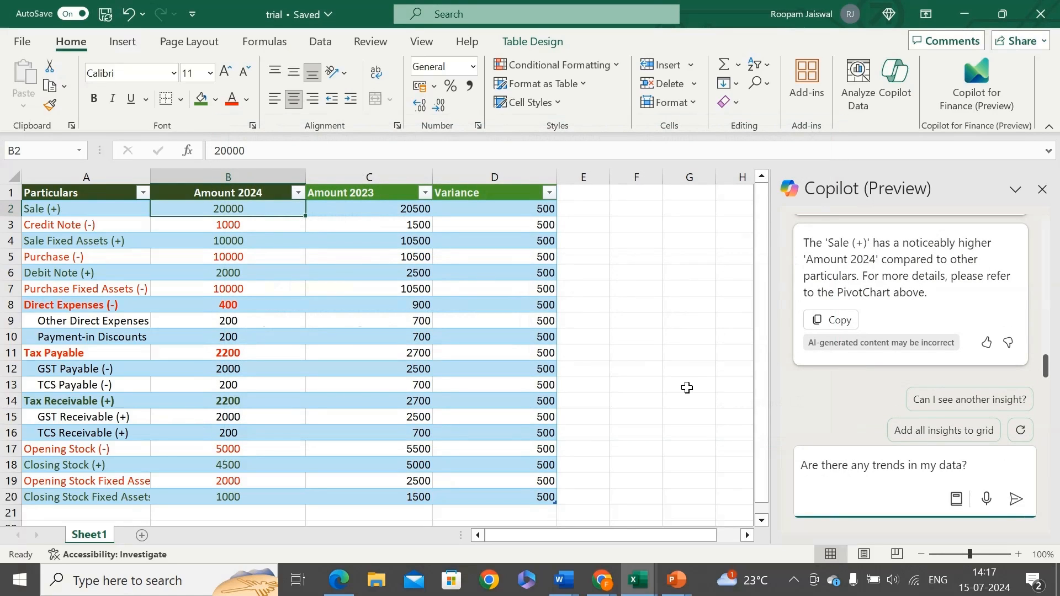
left_click(1016, 503)
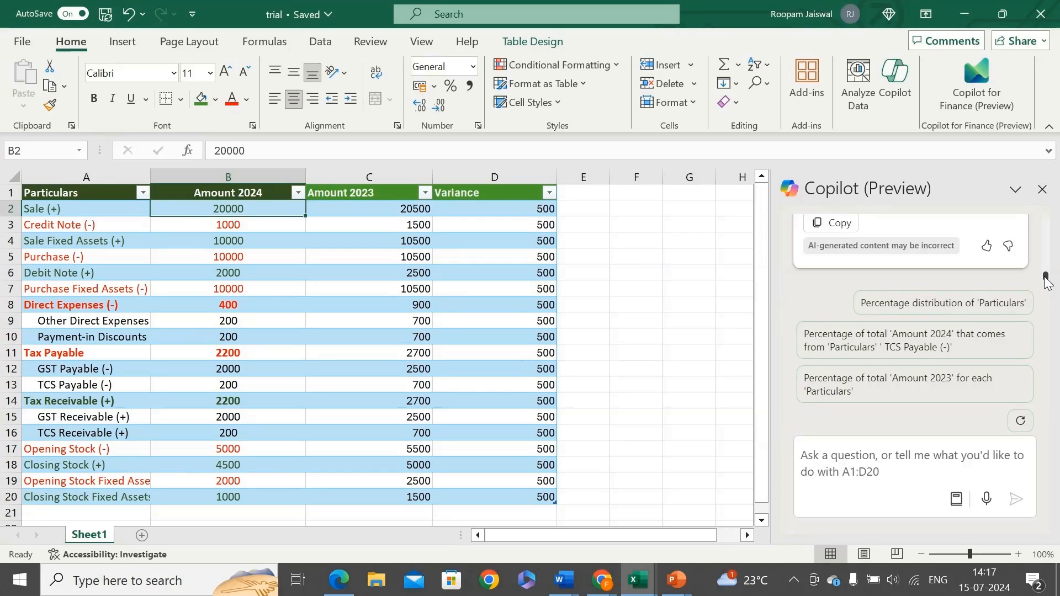
left_click_drag(1045, 276, 1047, 277)
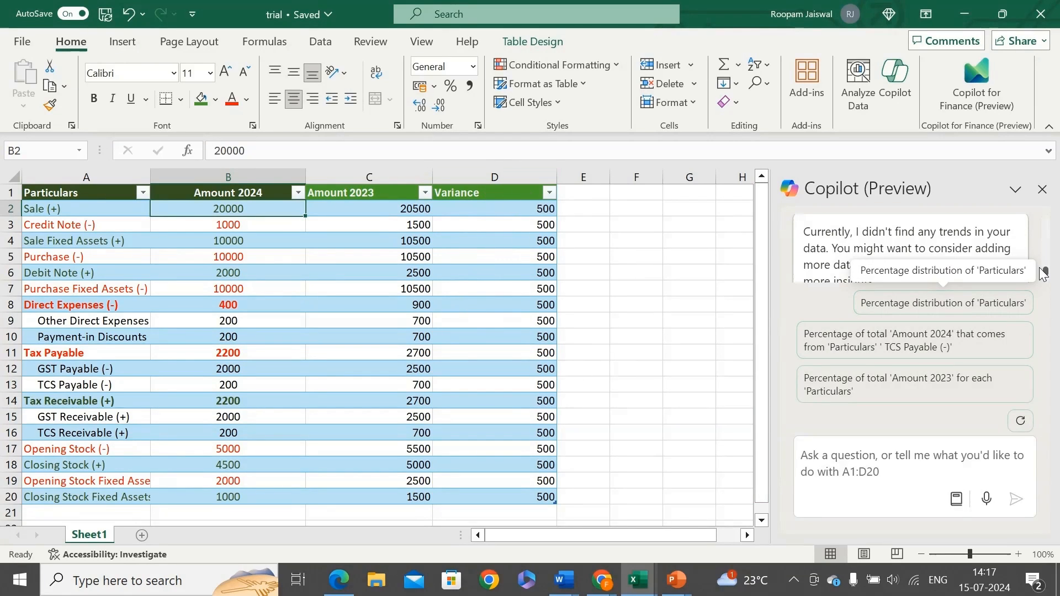
left_click_drag(1045, 270, 1044, 266)
scroll(1045, 269, "up", 2)
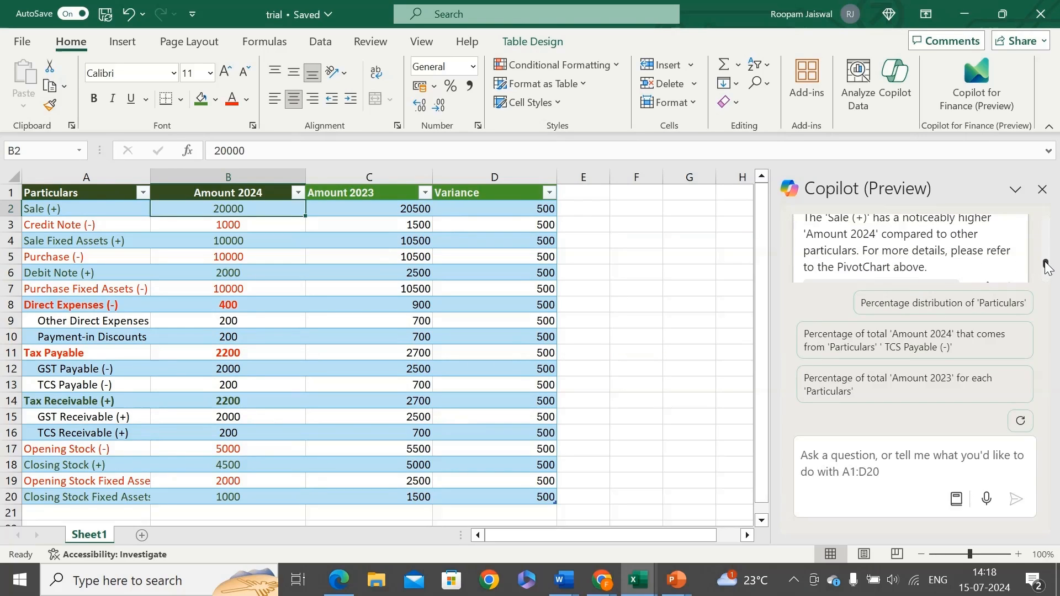
mouse_move(1048, 267)
left_mouse_down()
mouse_move(1045, 257)
mouse_move(1043, 280)
left_mouse_up()
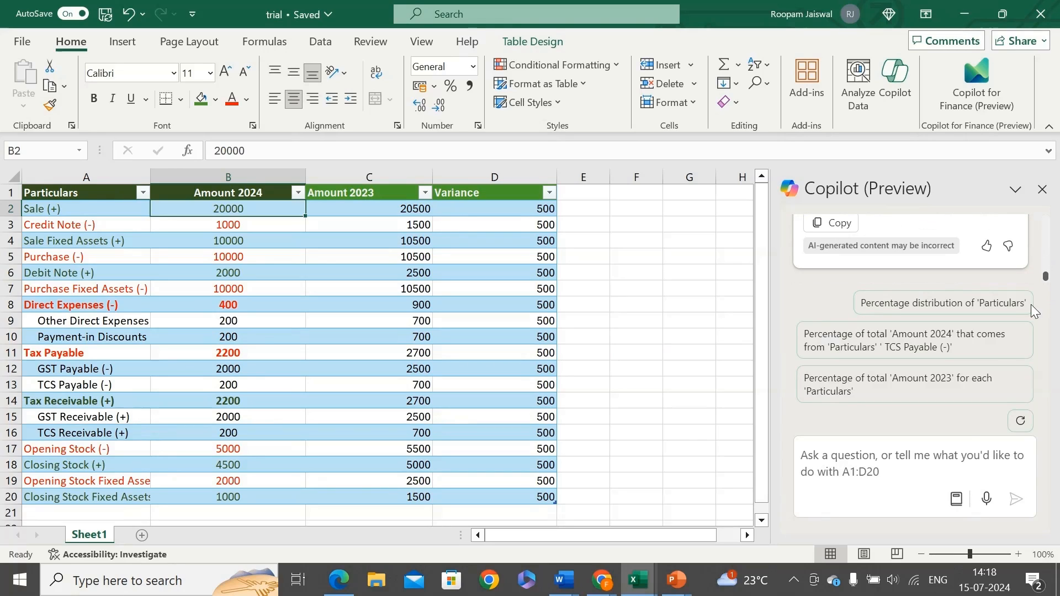
- Ask Copilot in your own words what the sale value is for 2024 and read its answer
left_click(956, 500)
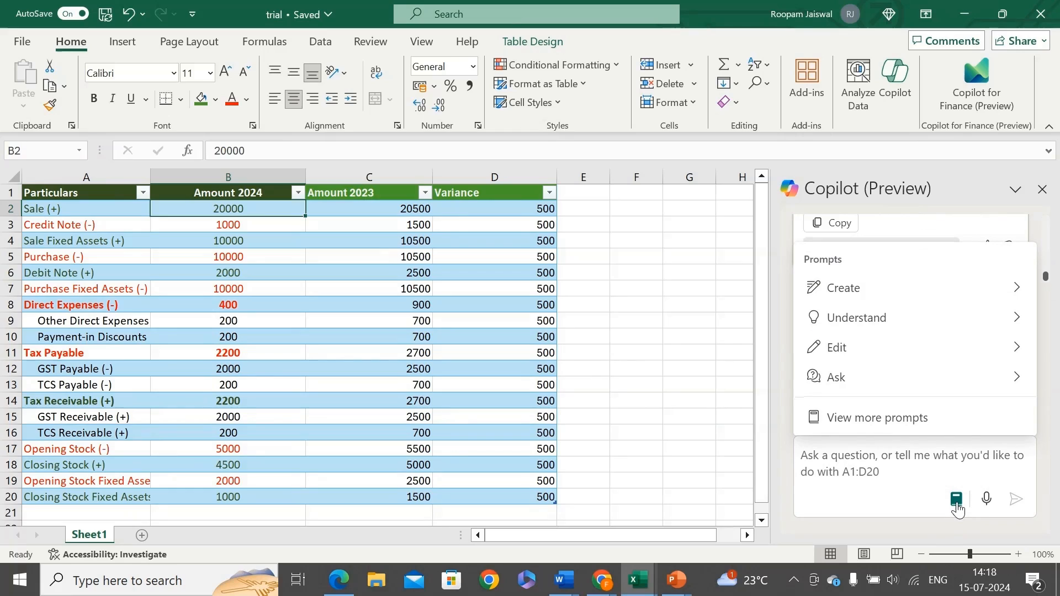
left_click(876, 330)
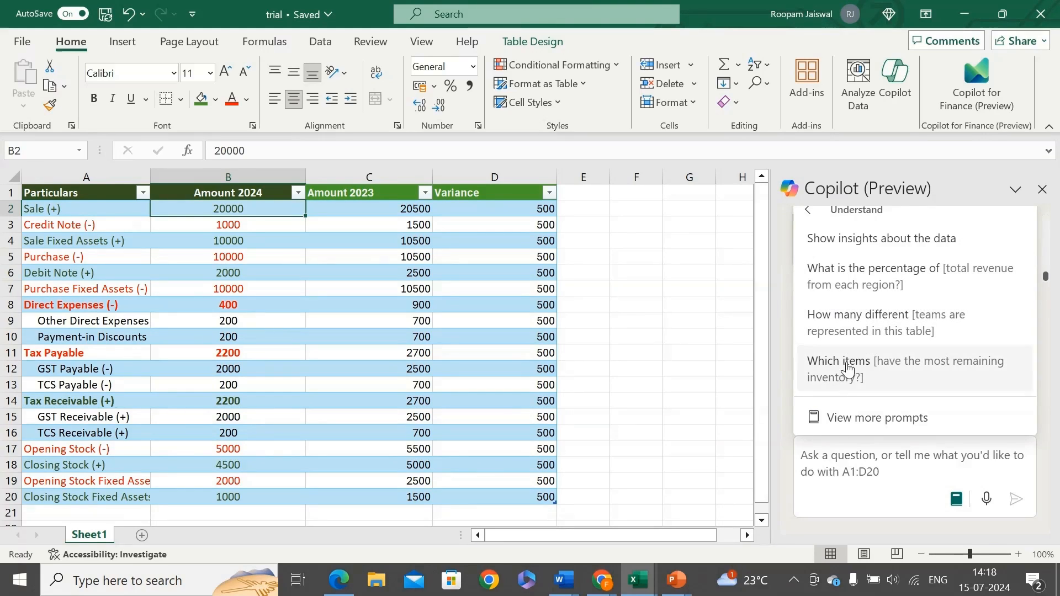
left_click(866, 468)
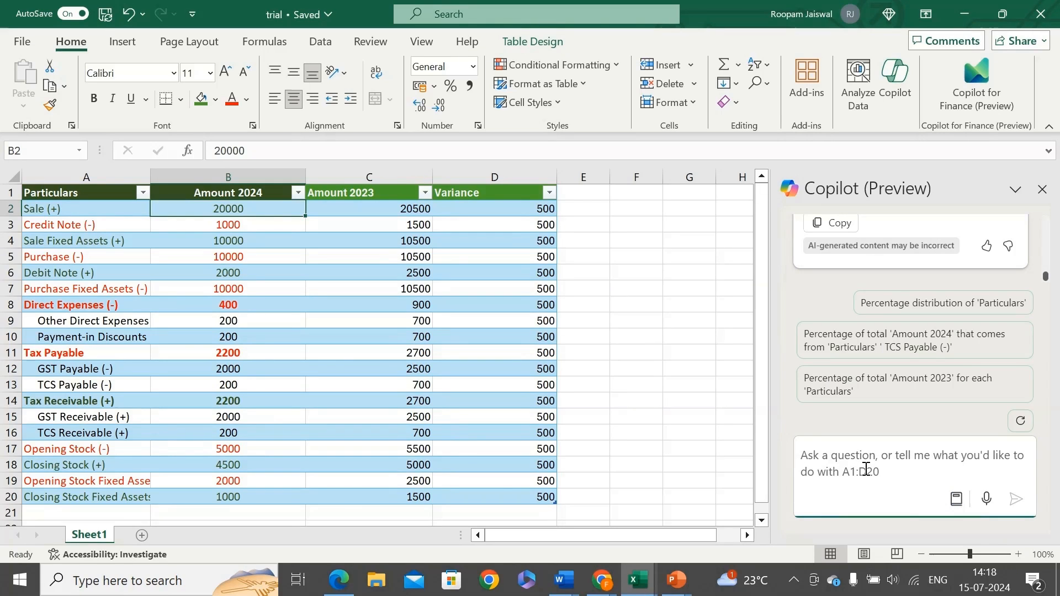
type("what")
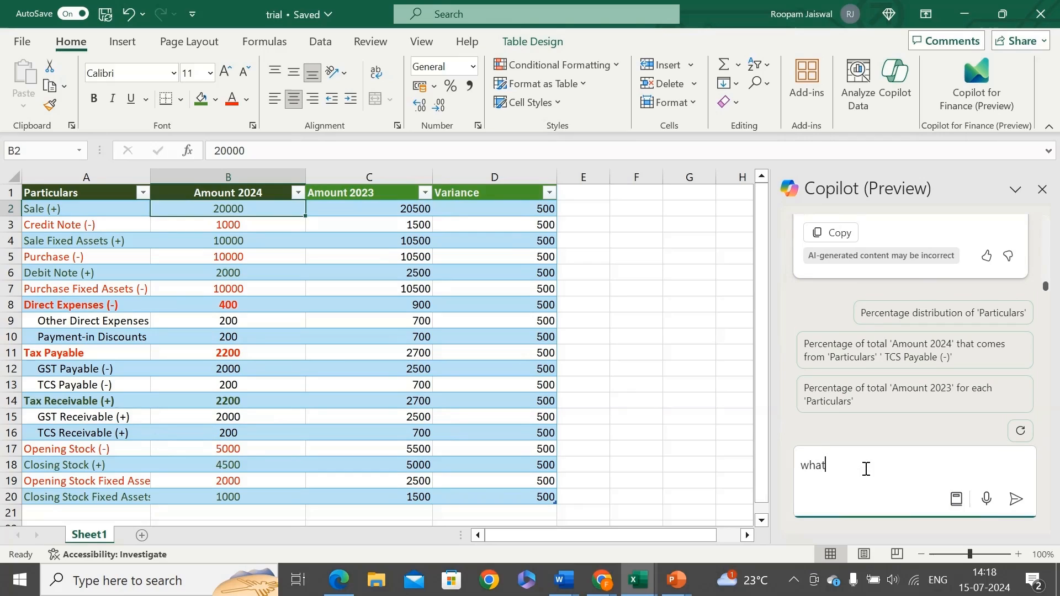
type(" is the sale valu")
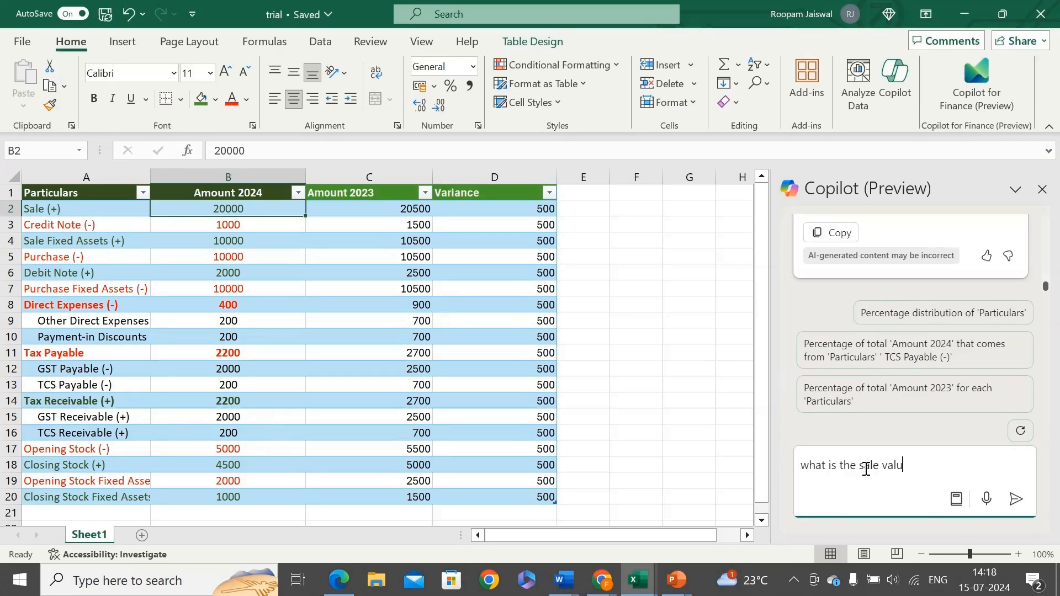
type("e in am")
left_click(1016, 500)
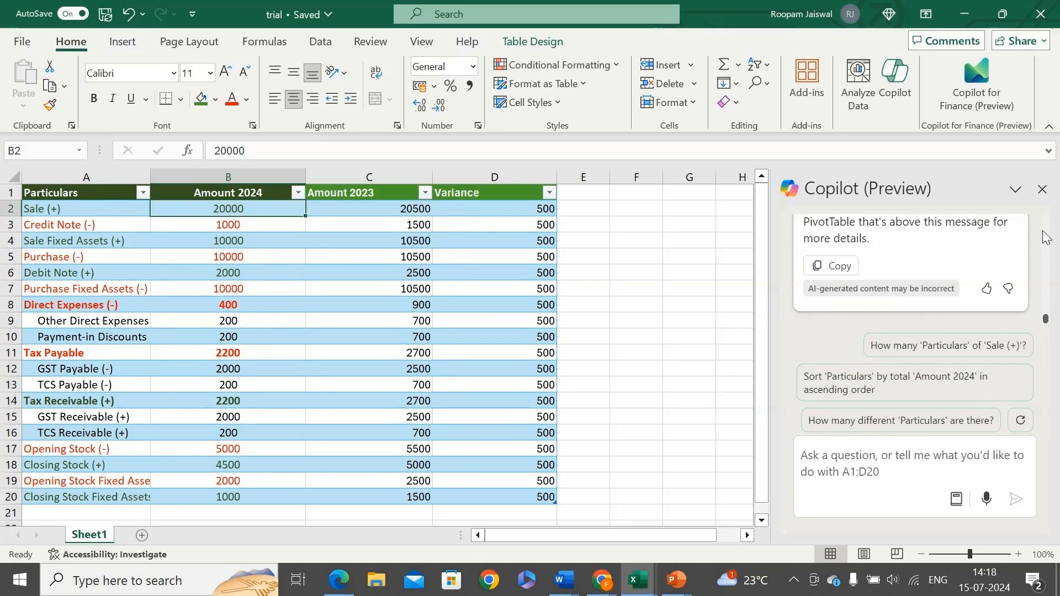
left_click_drag(1048, 320, 1047, 316)
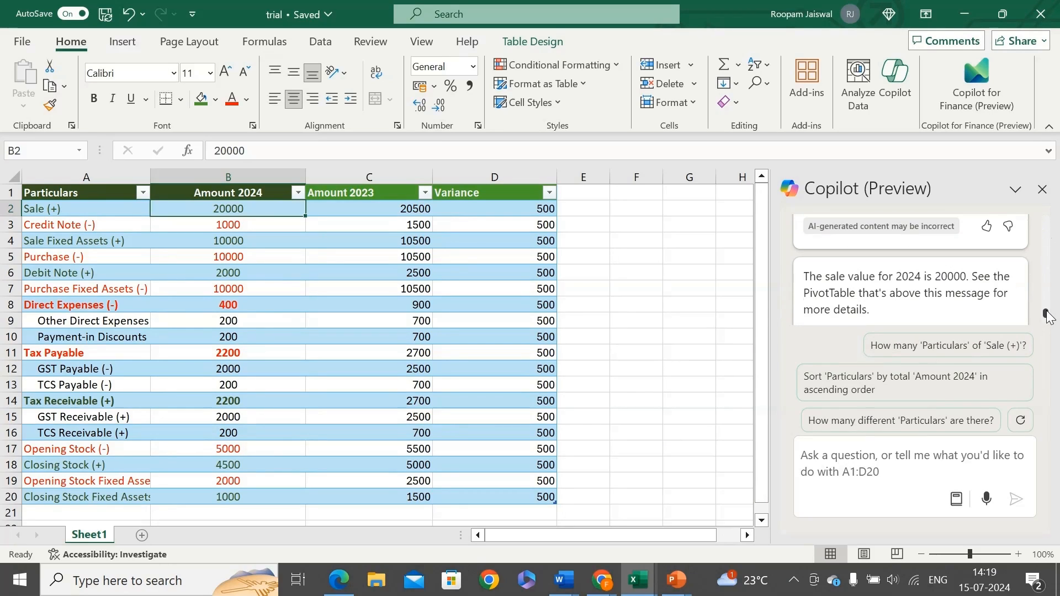